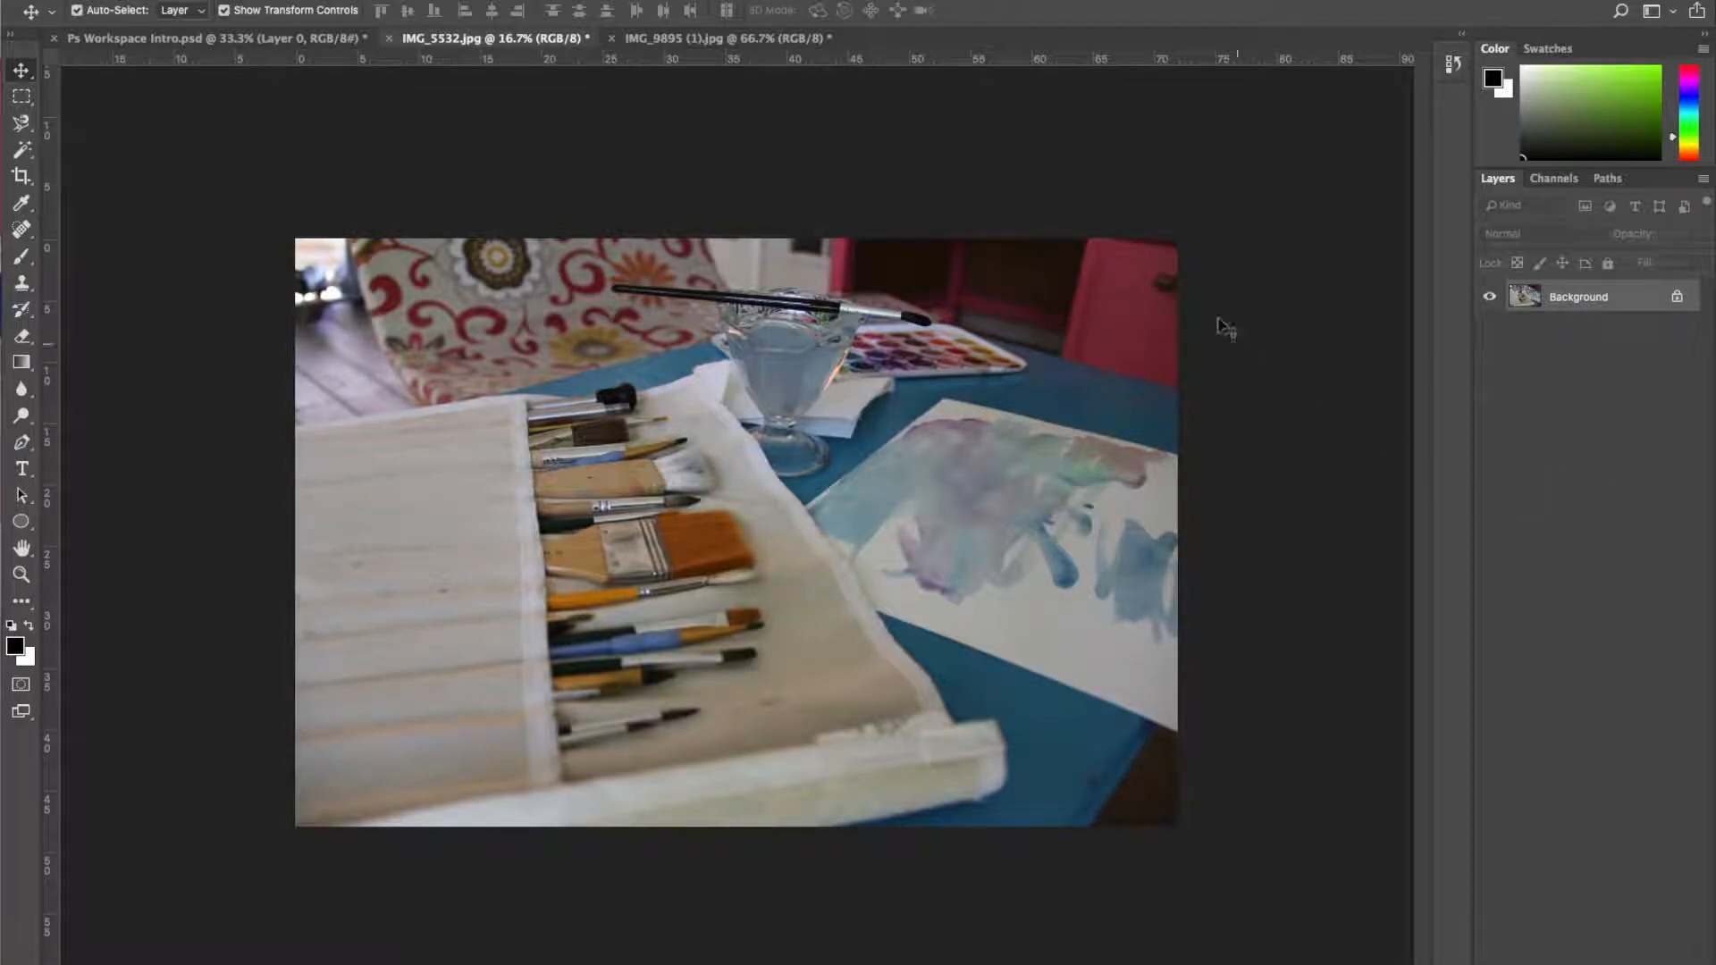
# - Display the photo's colour histogram and add a Levels adjustment layer above the Background layer
pyautogui.click(645, 1)
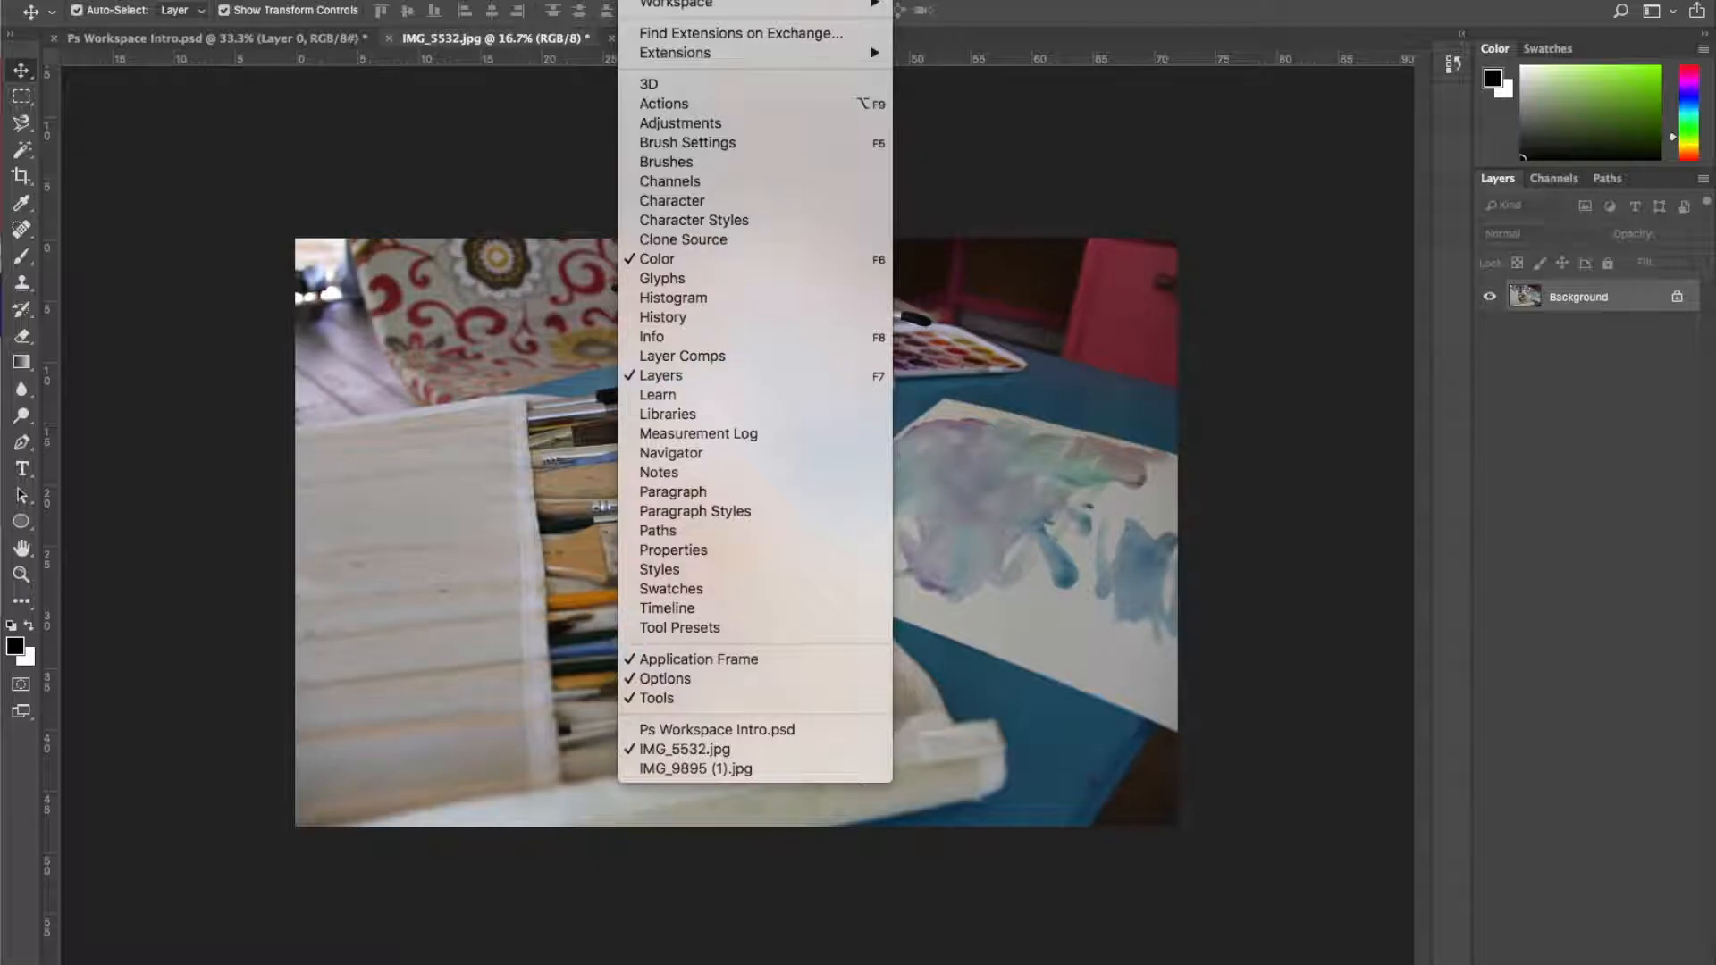
pyautogui.click(705, 298)
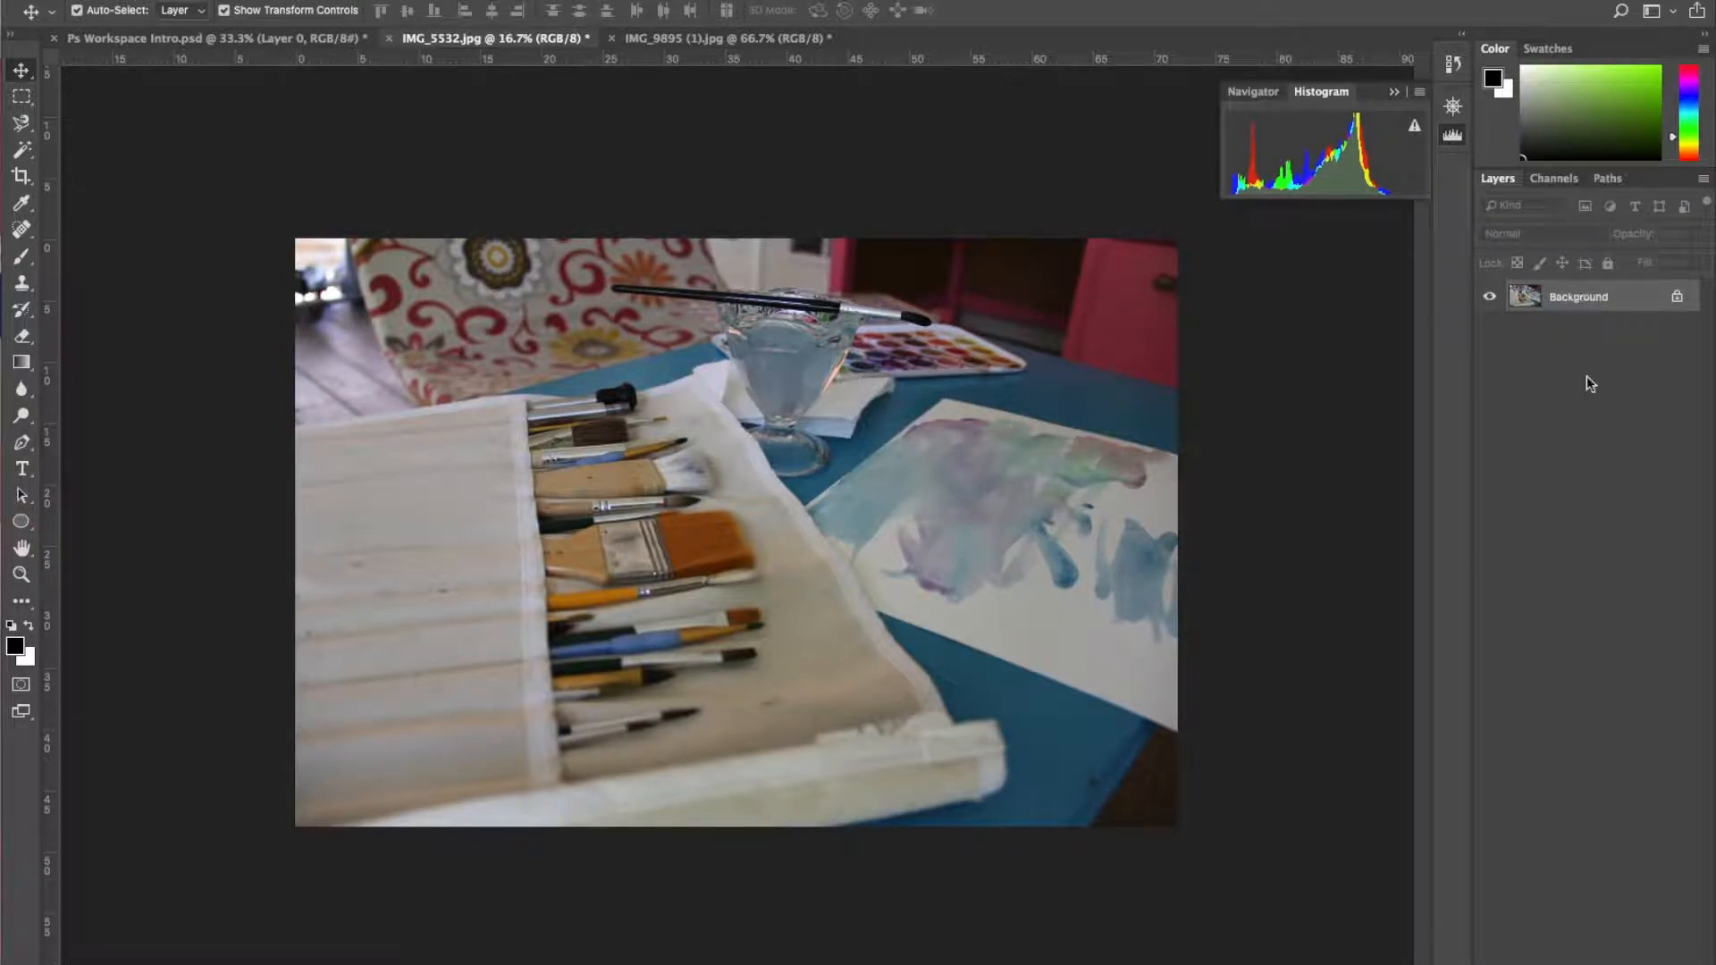
pyautogui.click(1591, 964)
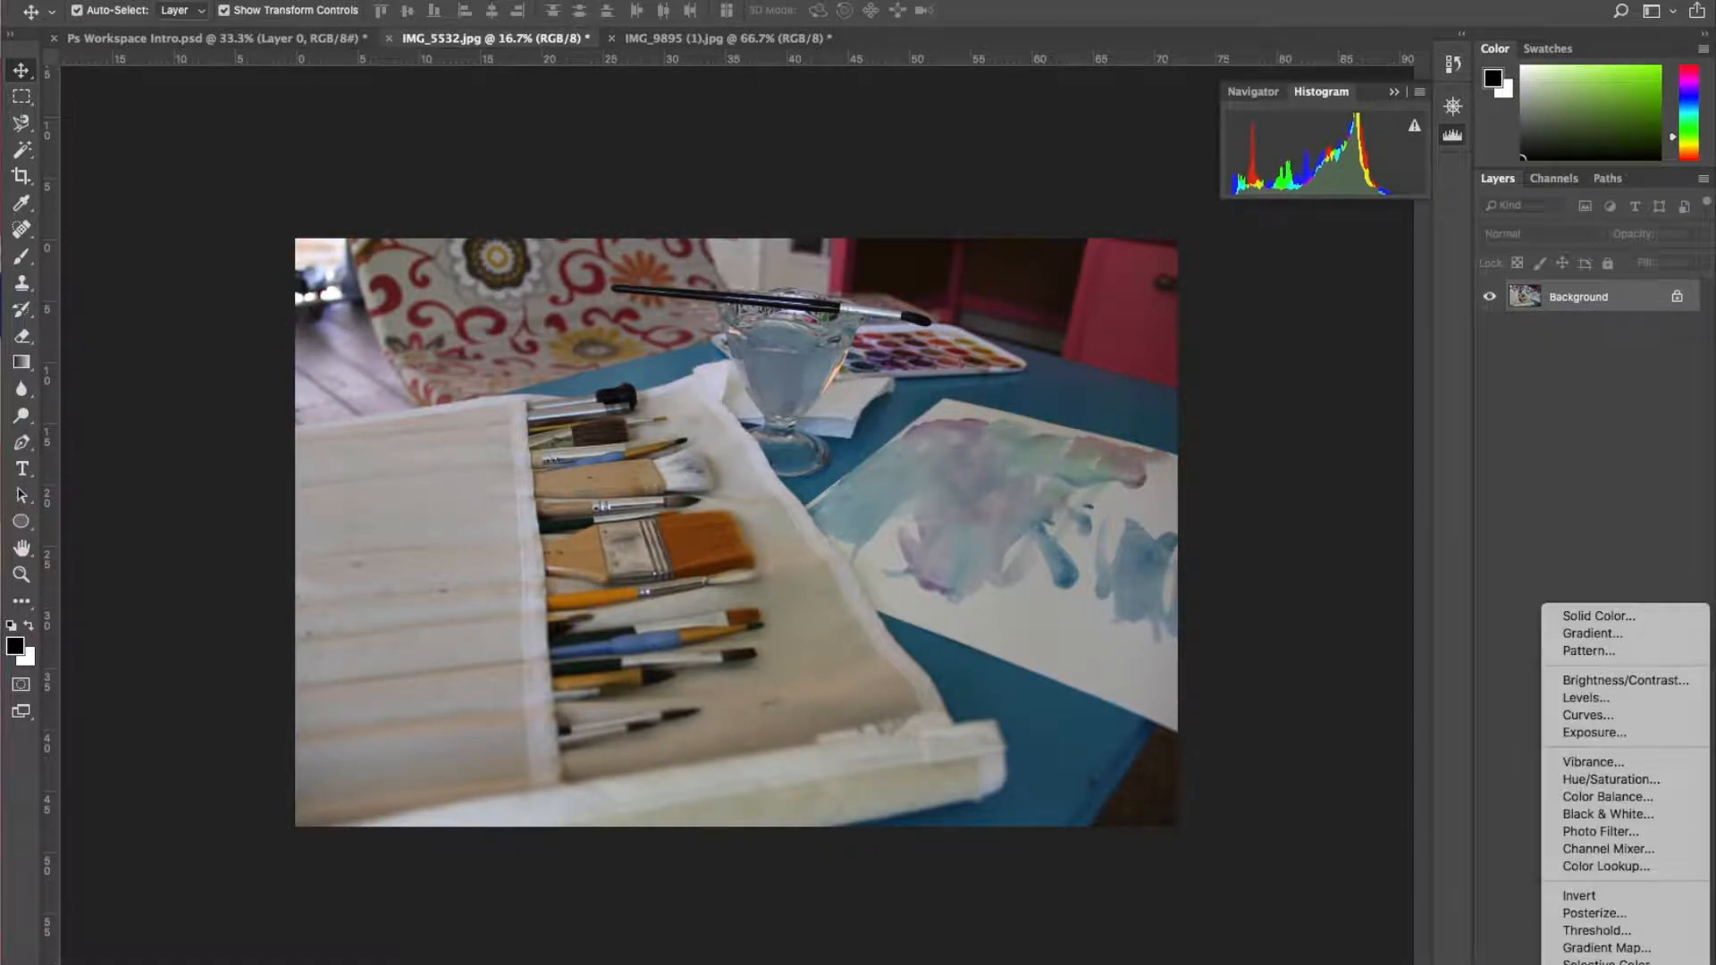
pyautogui.click(1647, 697)
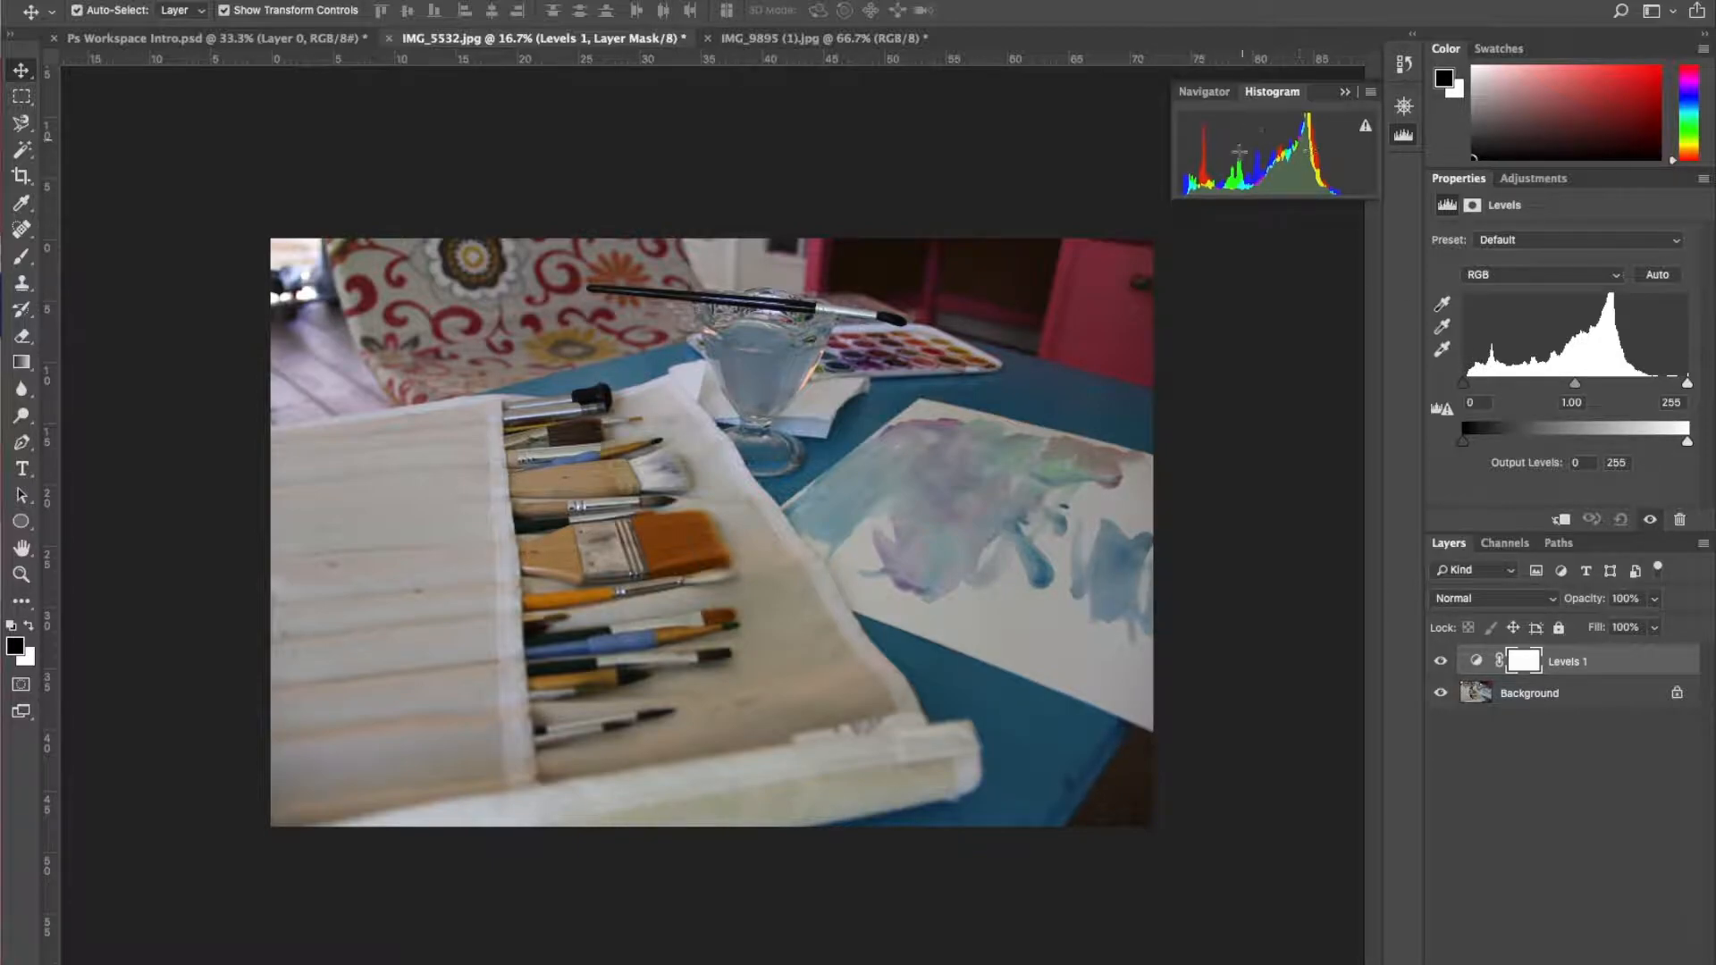
pyautogui.click(1345, 91)
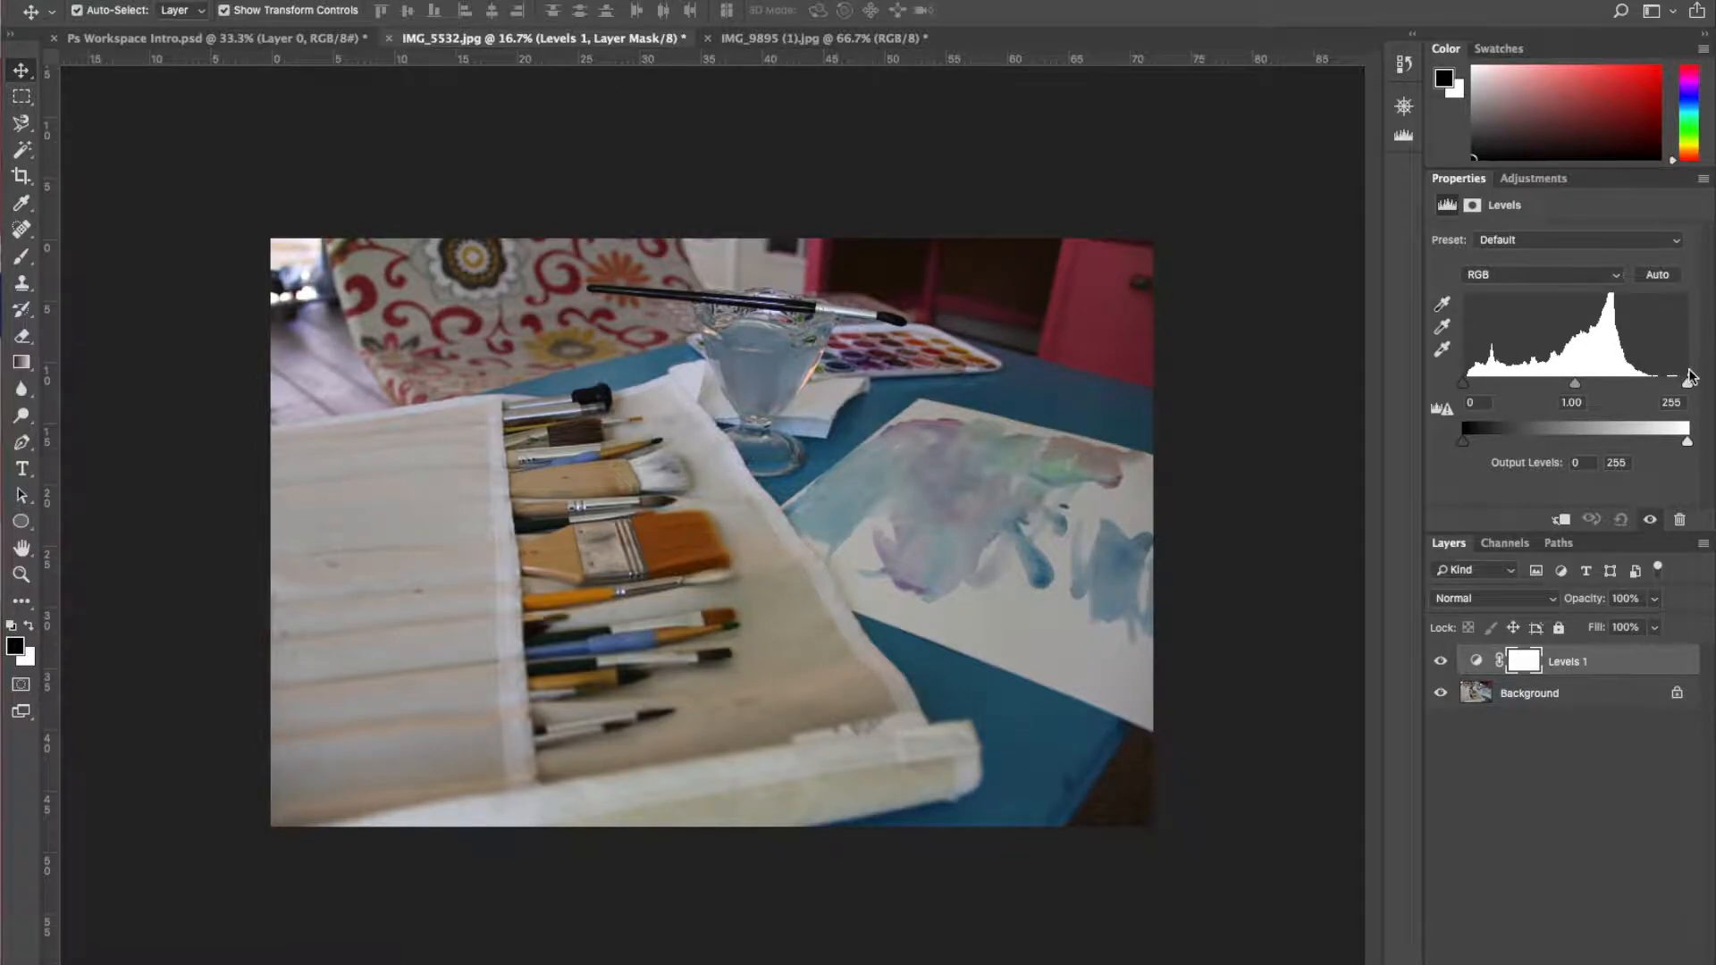
# - In the Levels adjustment, set the Blue channel's white input to 220 and black input to 7, previewing clipping
pyautogui.click(1619, 279)
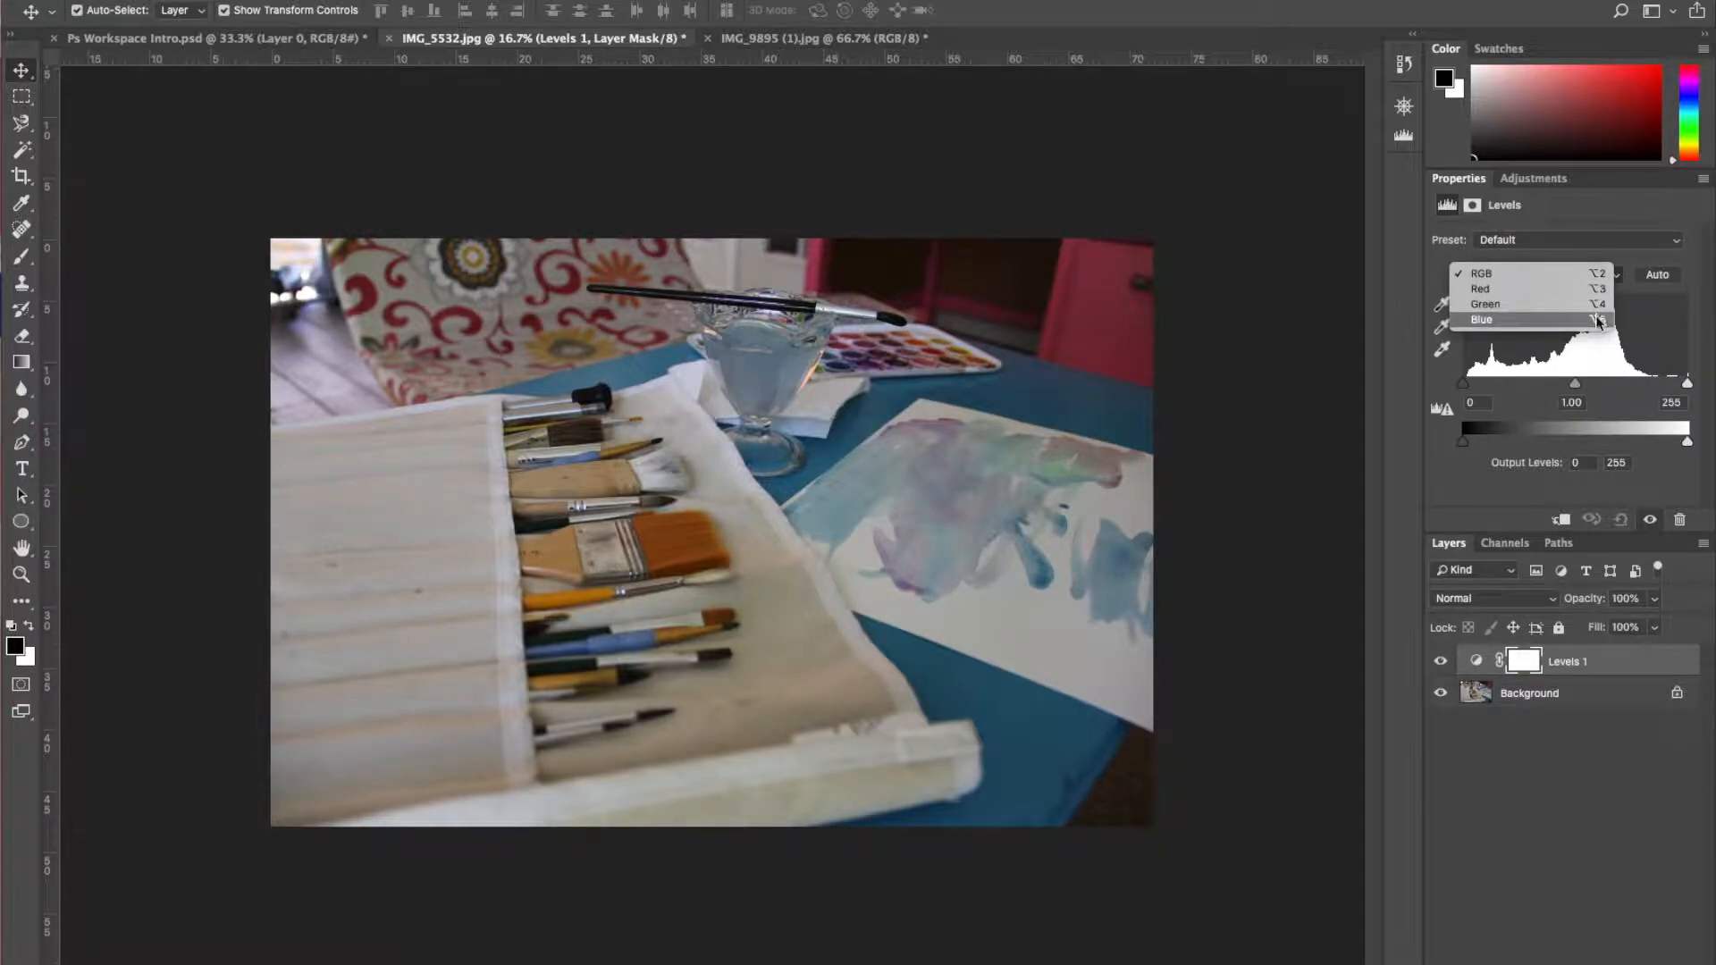
pyautogui.click(1595, 315)
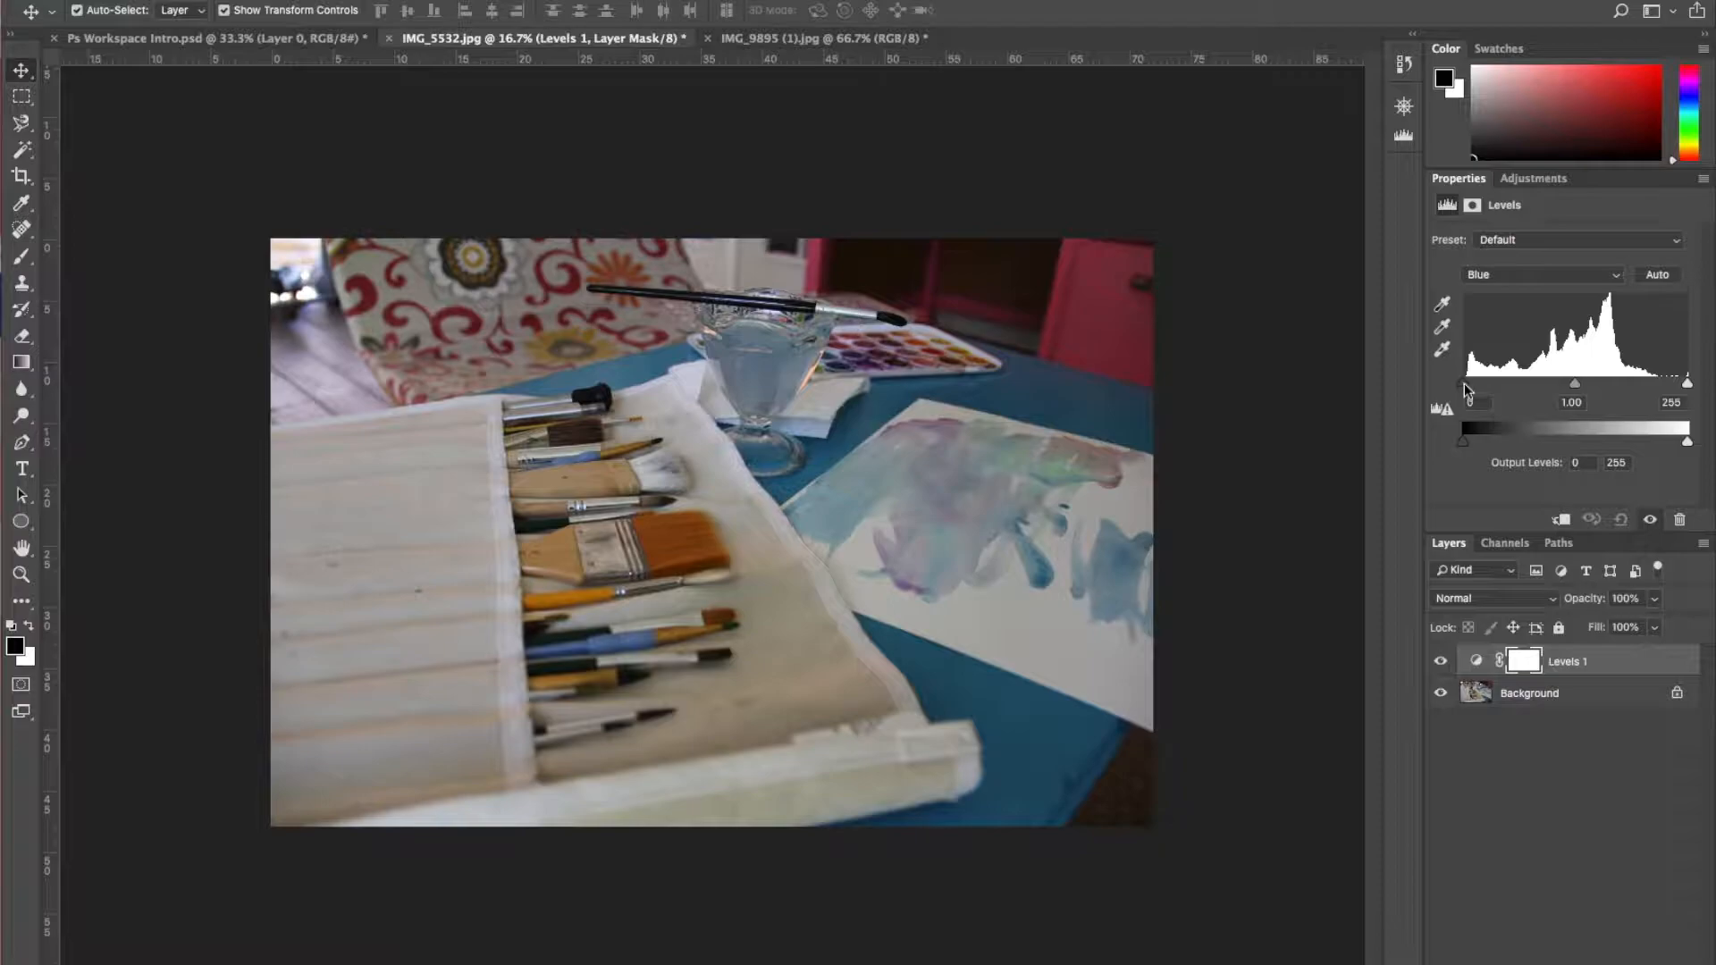
pyautogui.keyDown('alt'); pyautogui.click(1688, 387); pyautogui.keyUp('alt')
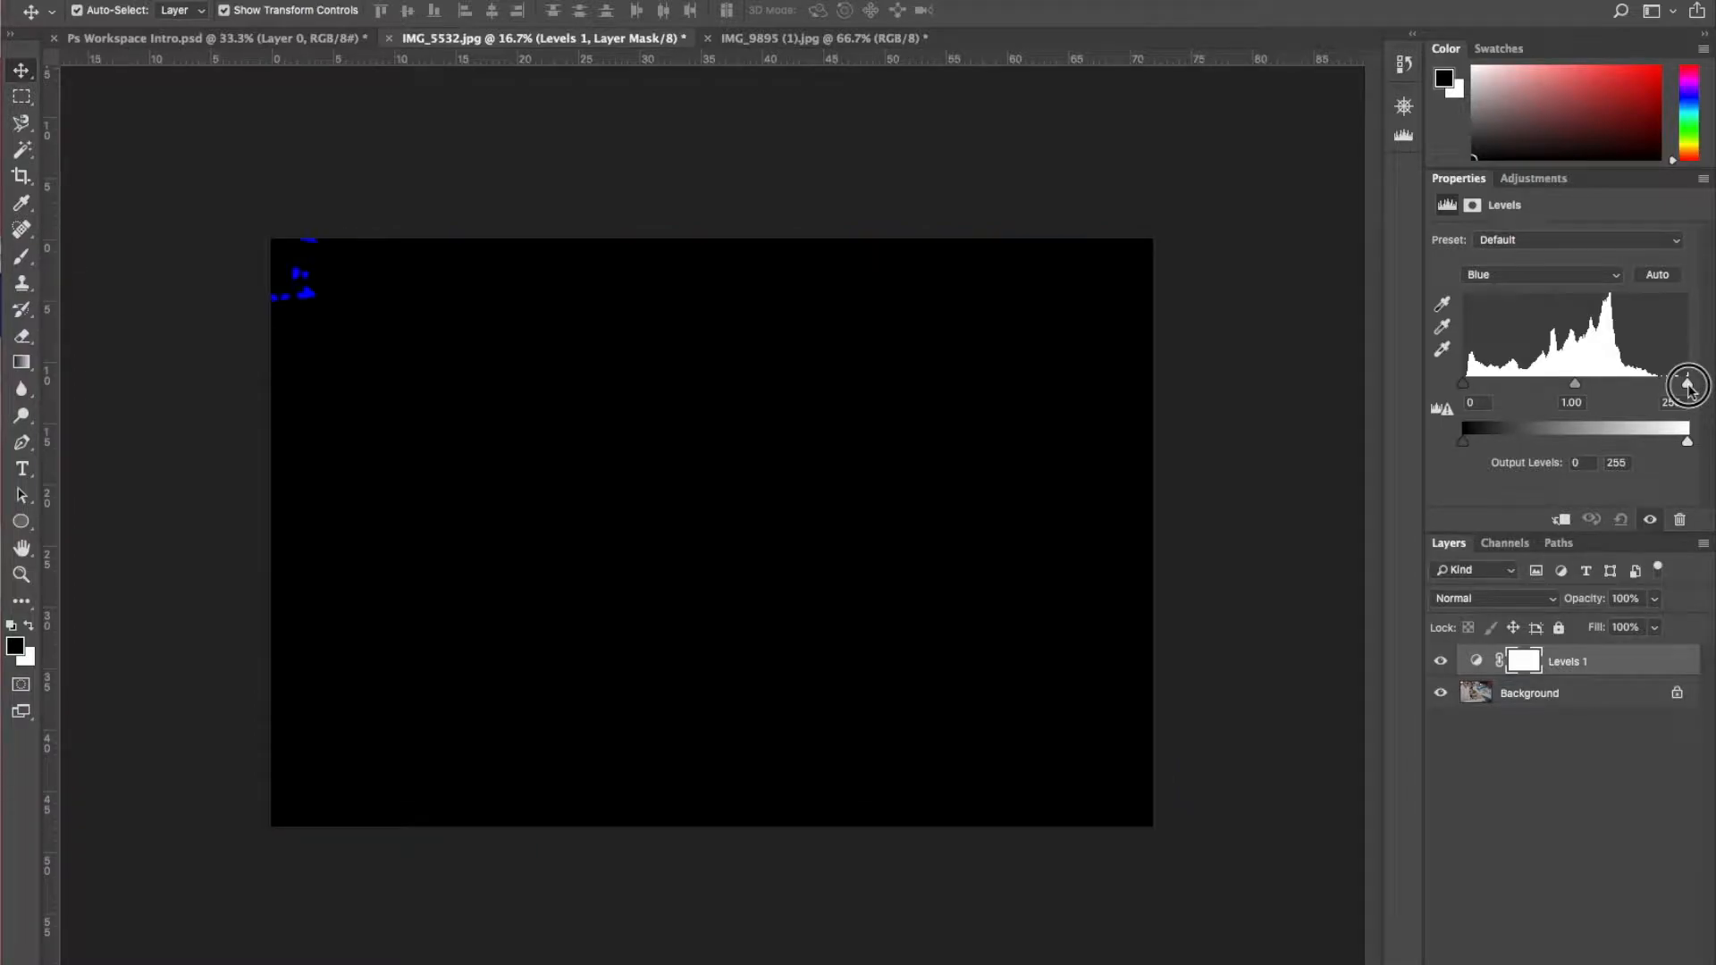
pyautogui.moveTo(1688, 387); pyautogui.dragTo(1658, 384)
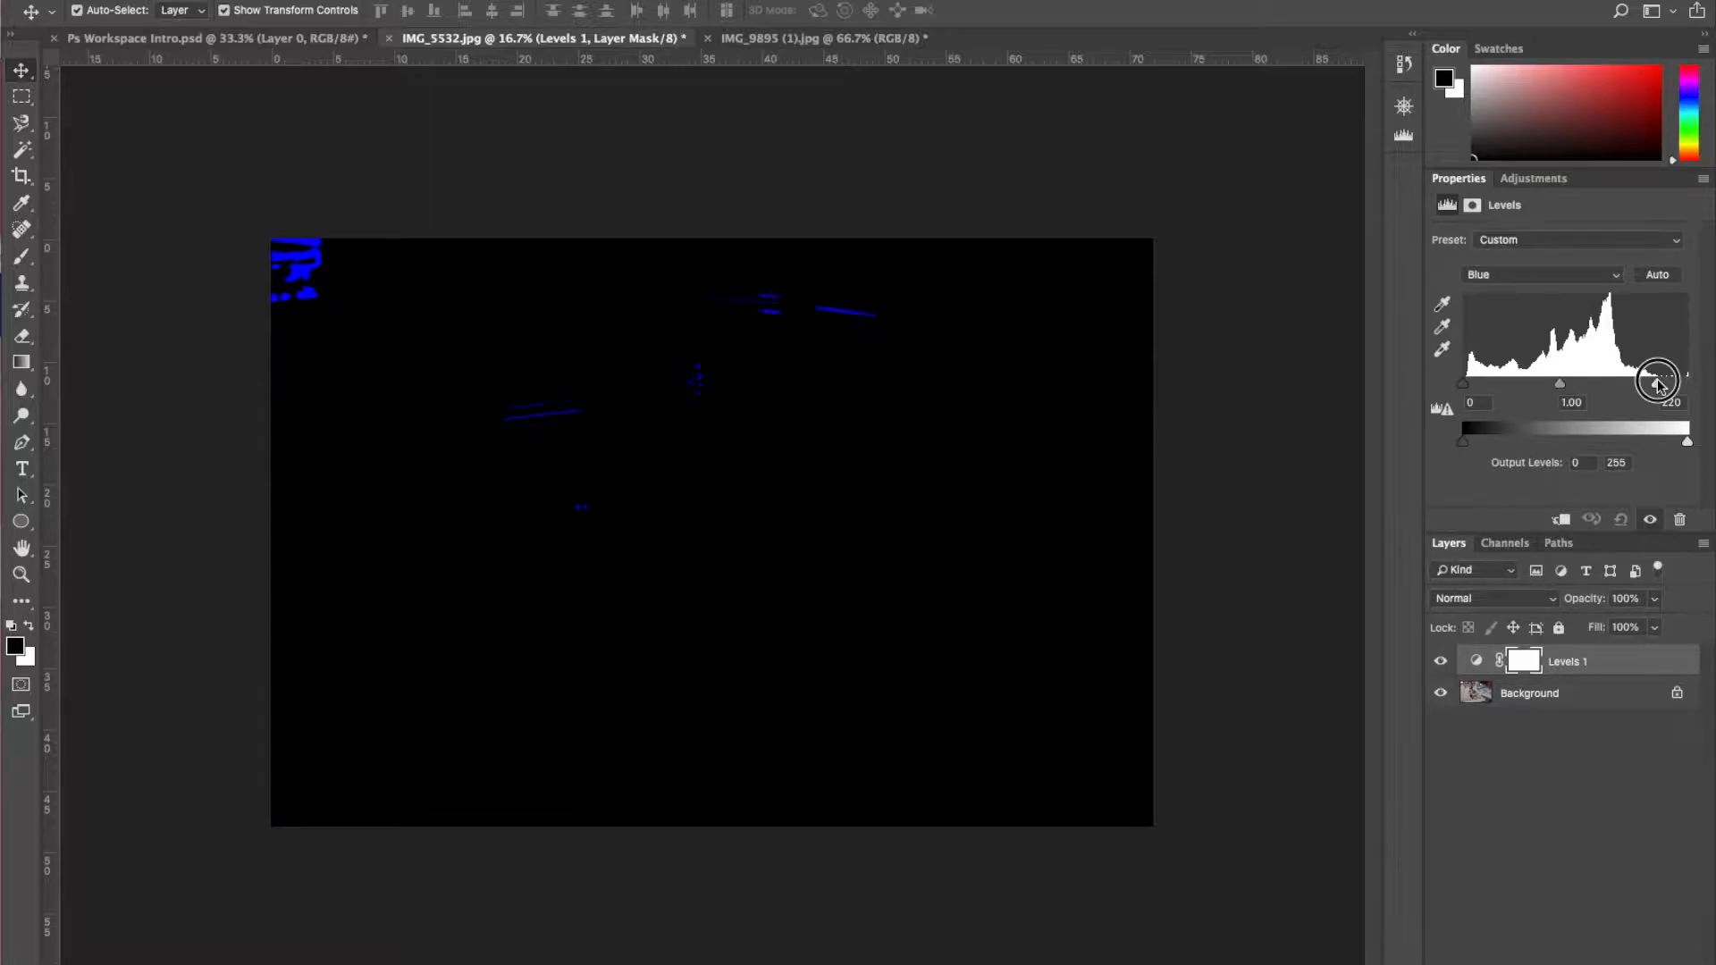
pyautogui.moveTo(1658, 385); pyautogui.dragTo(1656, 381)
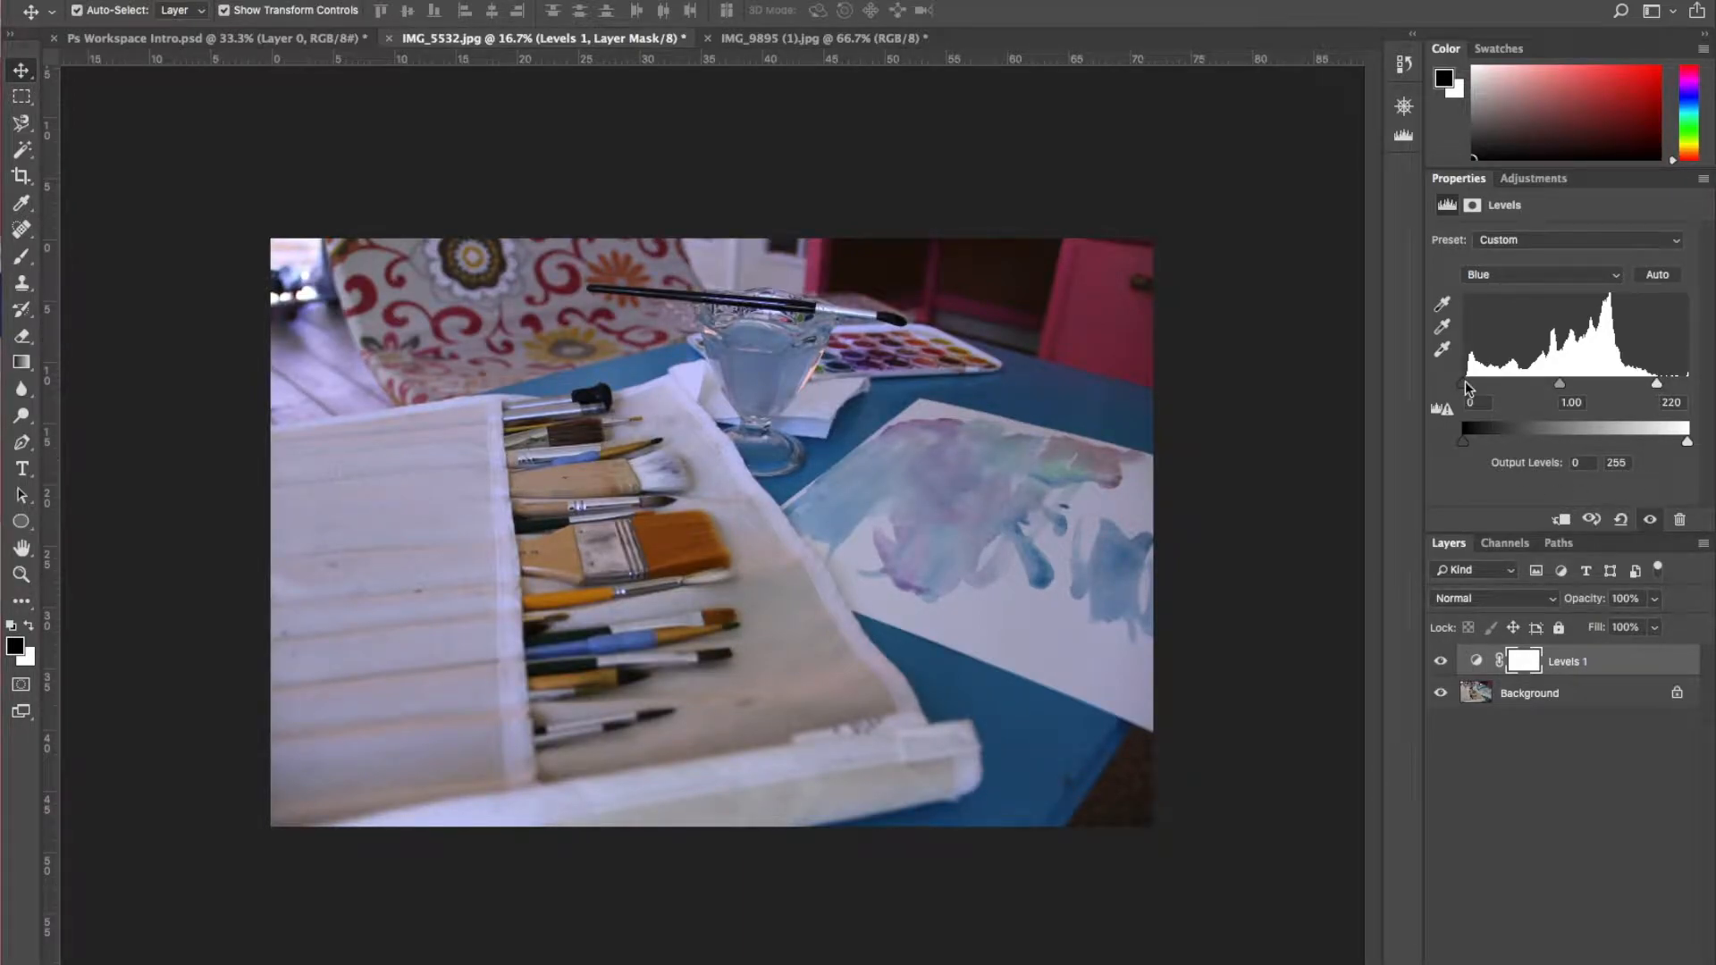
pyautogui.moveTo(1465, 384); pyautogui.dragTo(1470, 387)
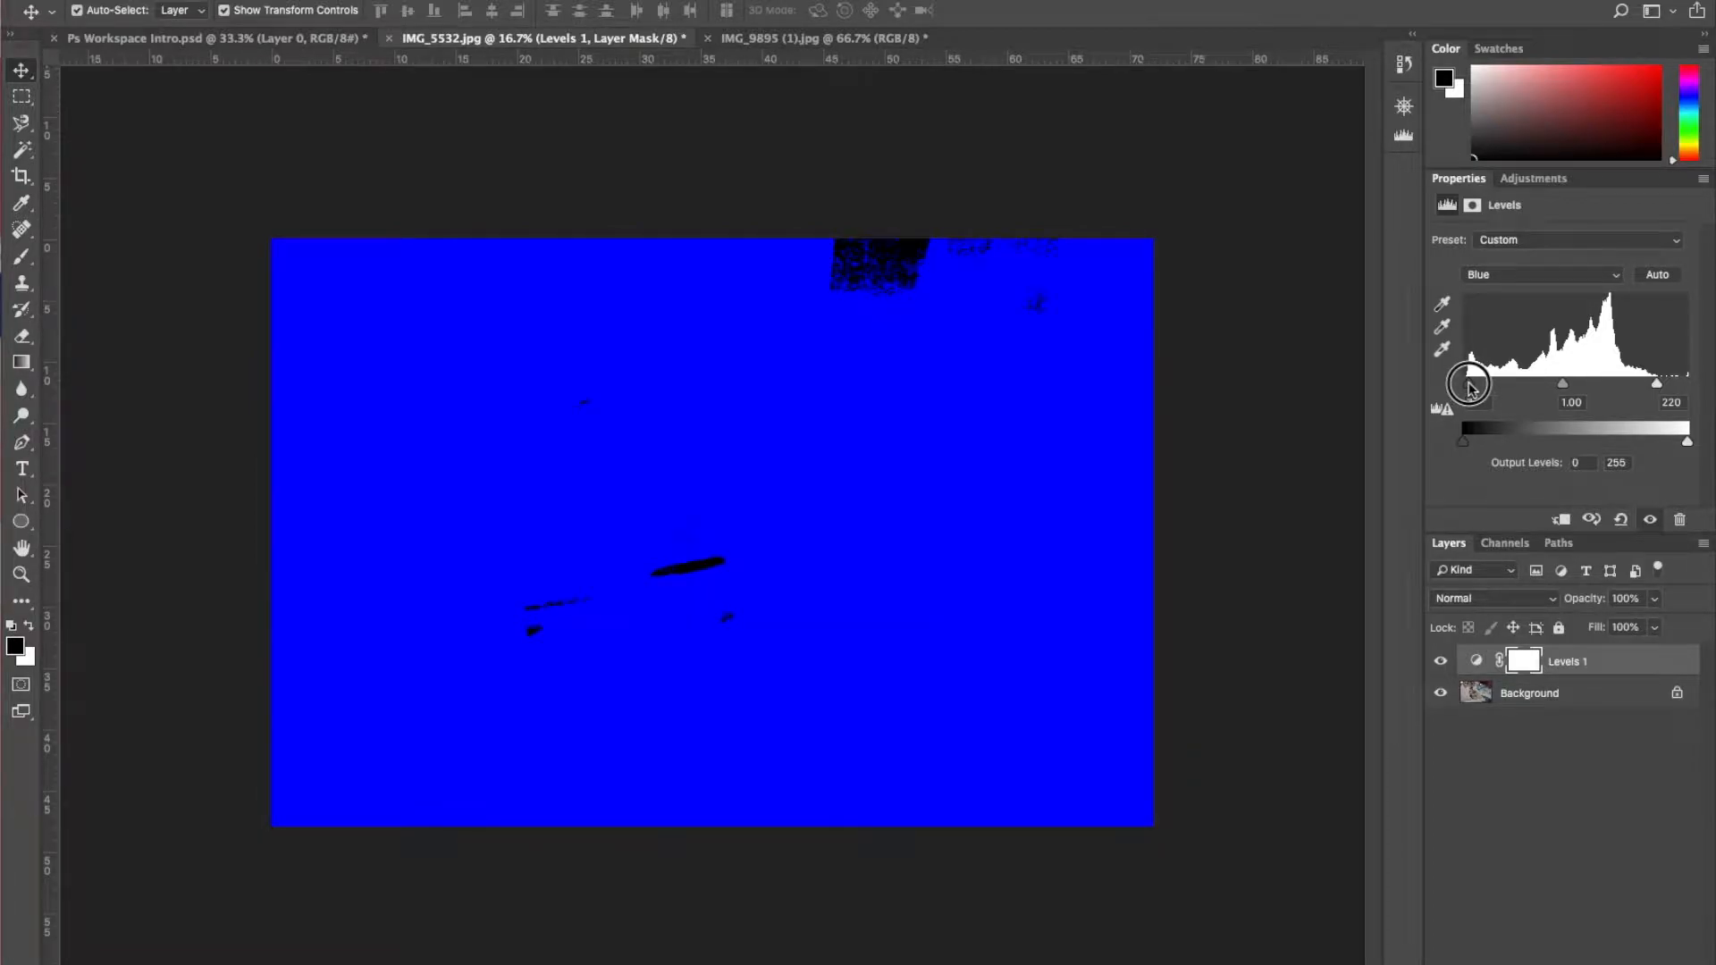
pyautogui.moveTo(1470, 386); pyautogui.dragTo(1472, 388)
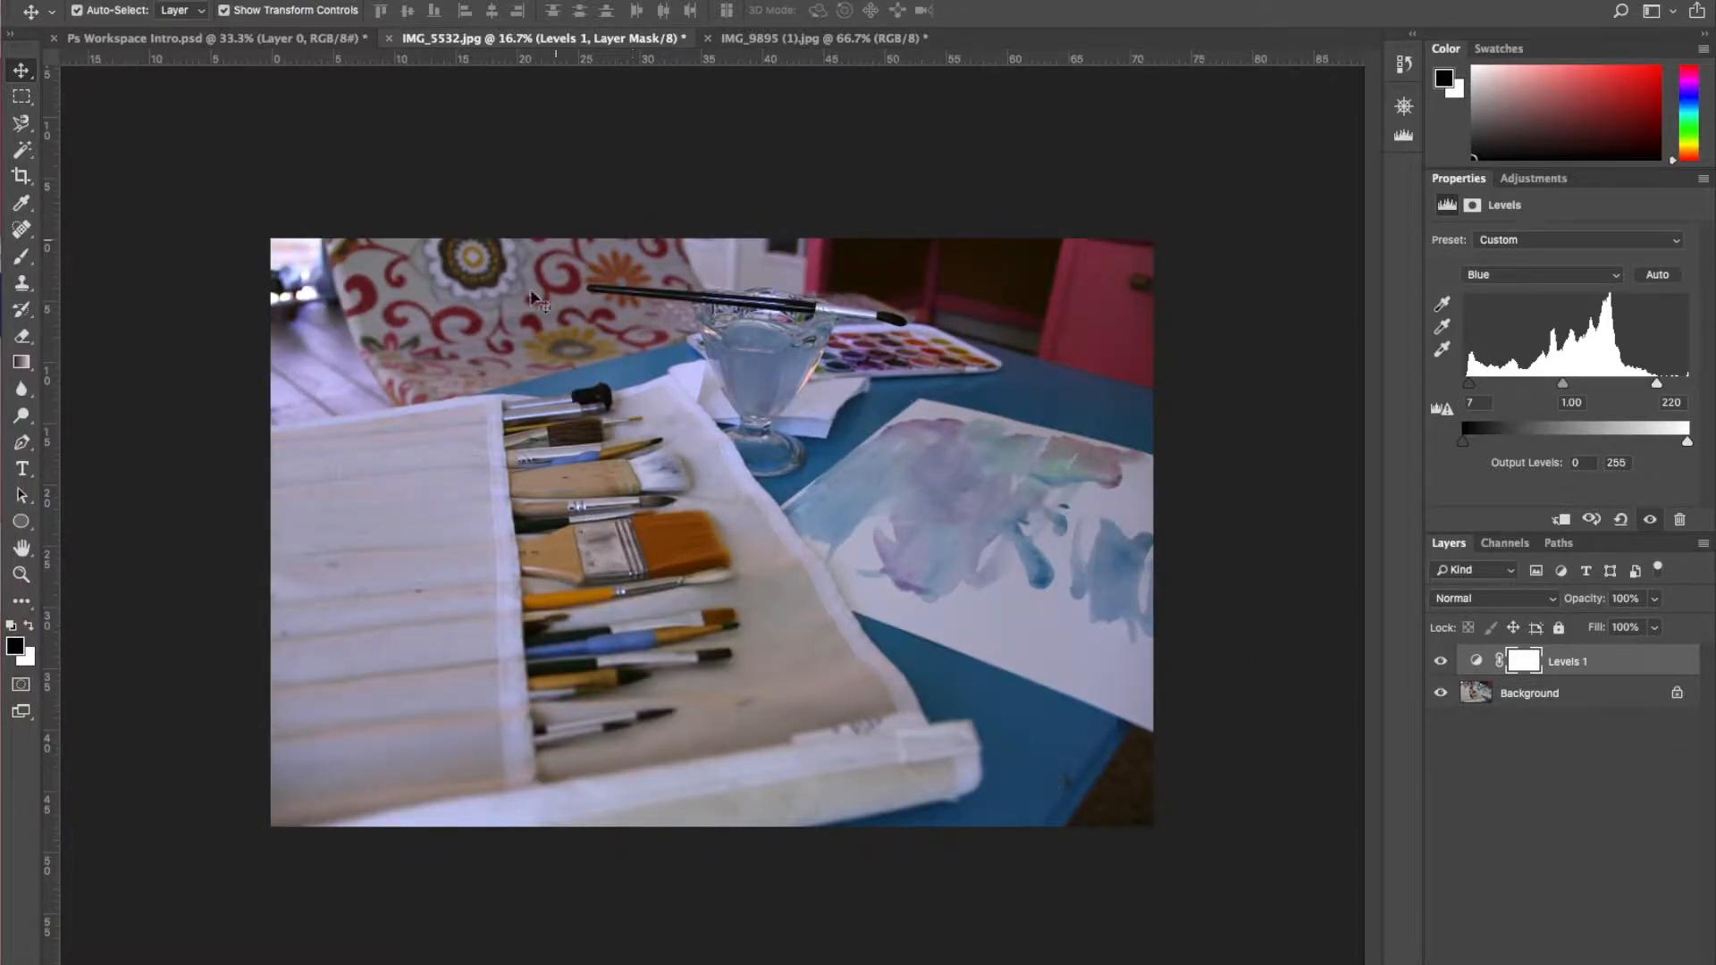
# - Set the Green channel's white input level to 211 and its black input level to 12
pyautogui.click(1559, 277)
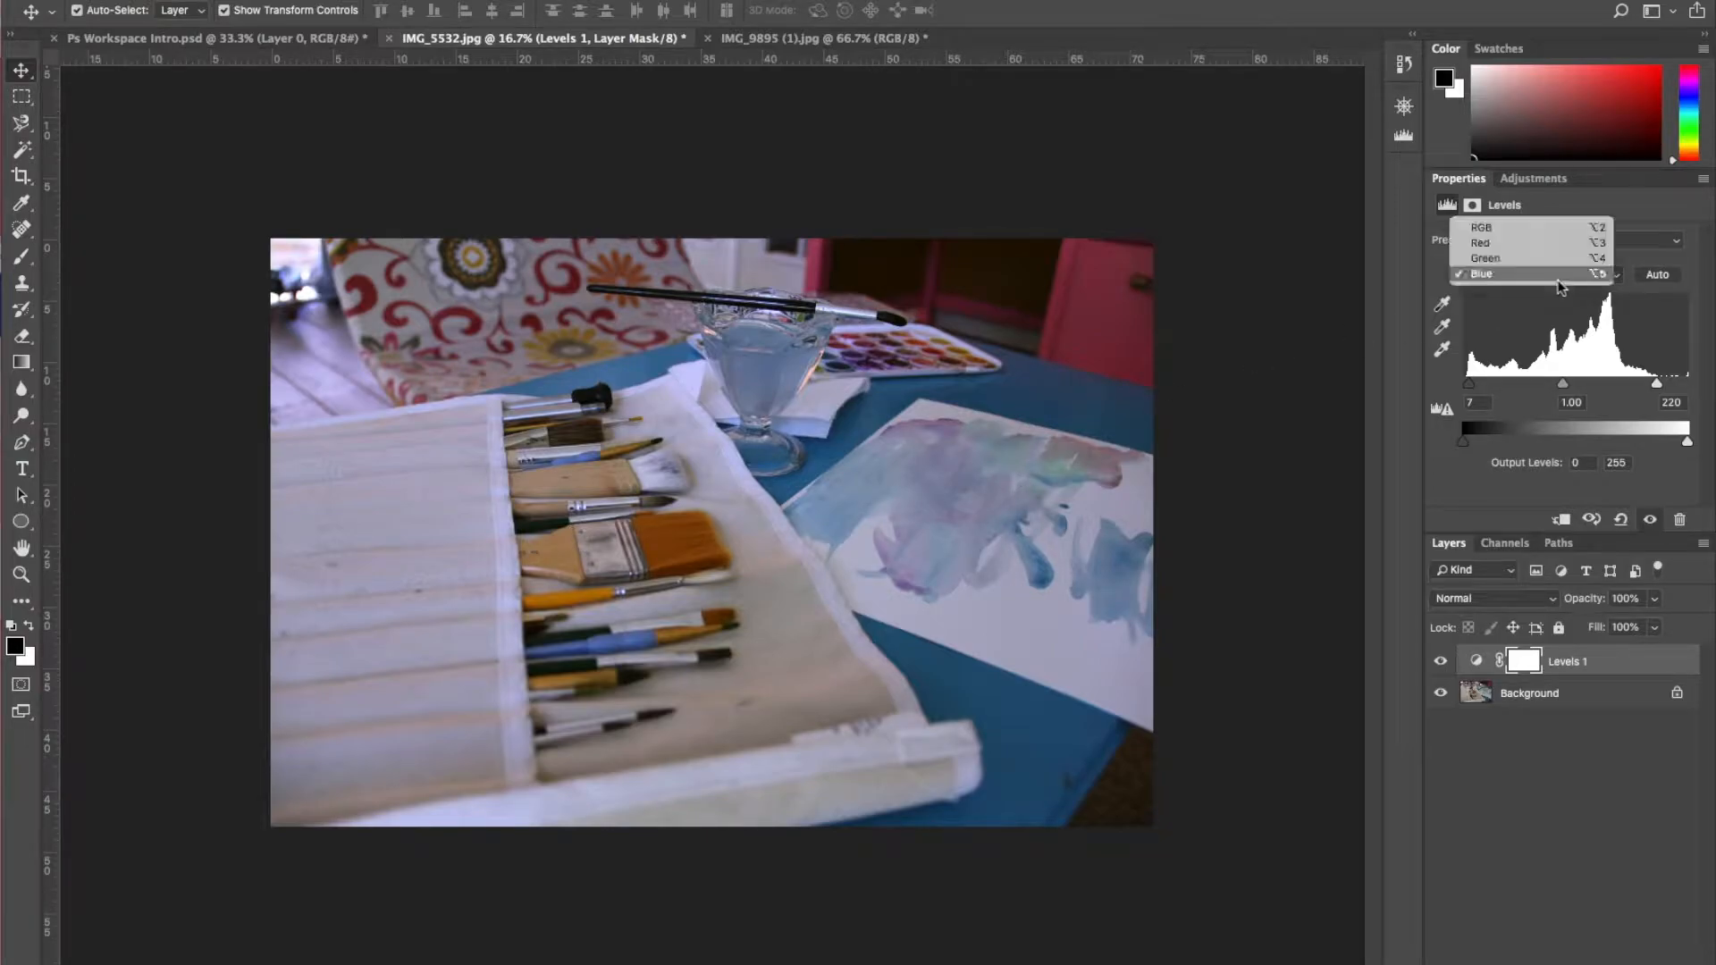
pyautogui.click(1562, 259)
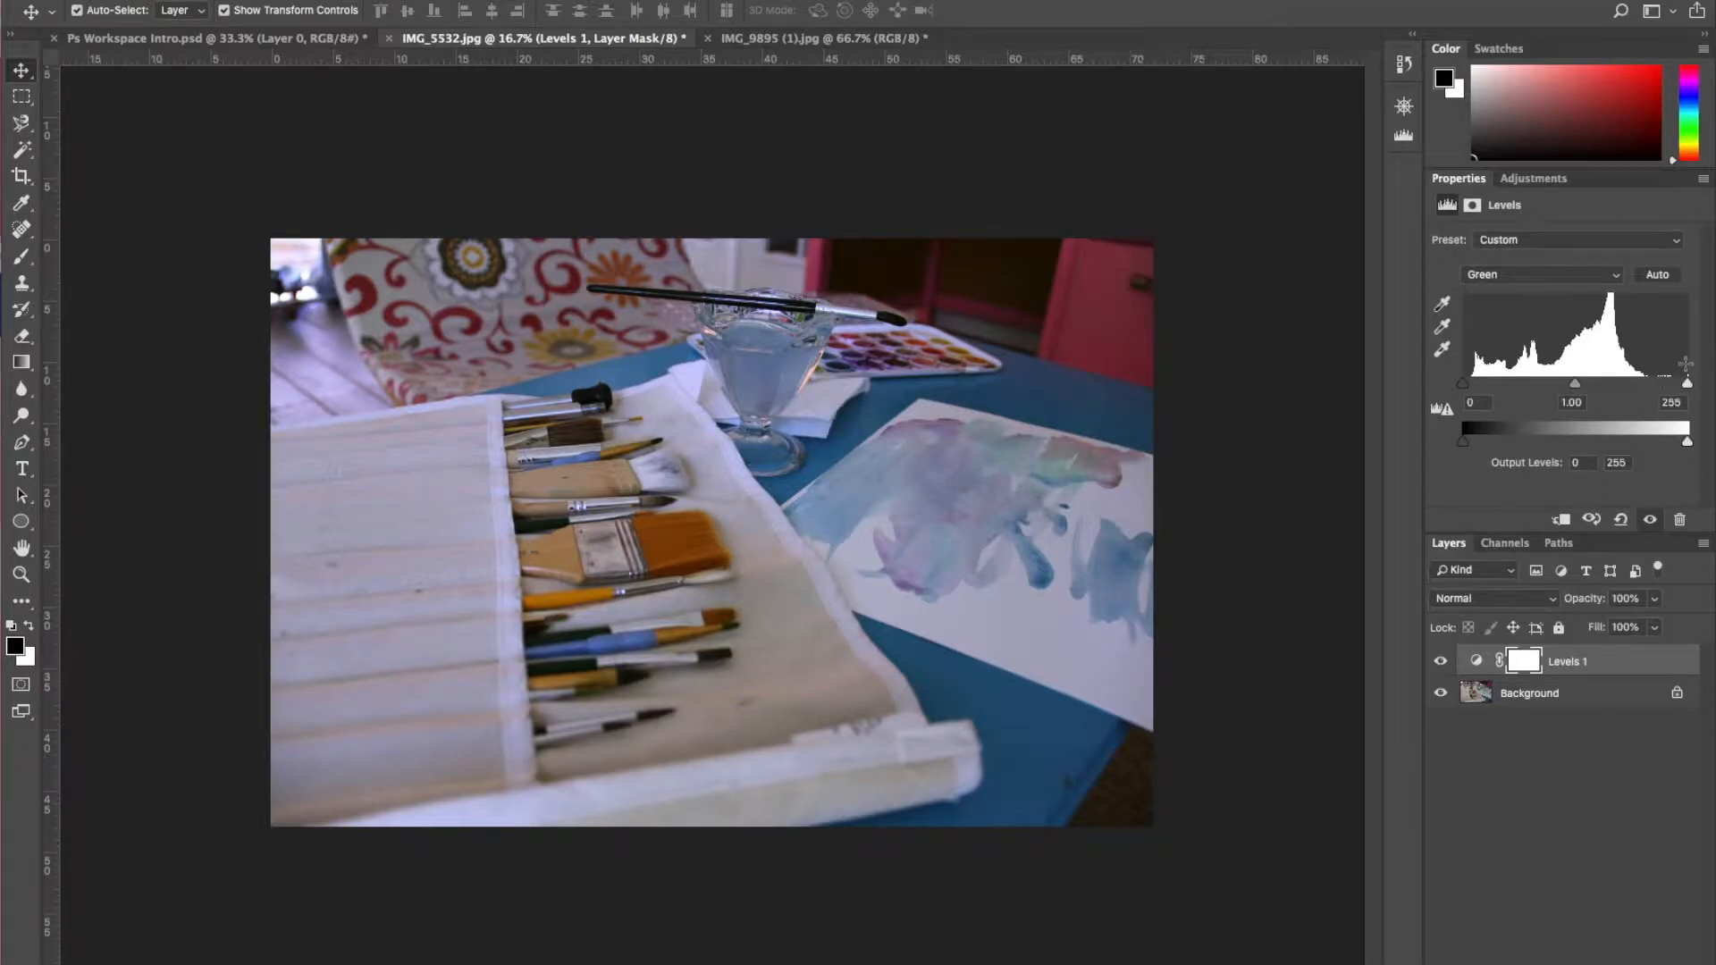
pyautogui.moveTo(1687, 384); pyautogui.dragTo(1651, 397)
pyautogui.moveTo(1465, 391); pyautogui.dragTo(1474, 394)
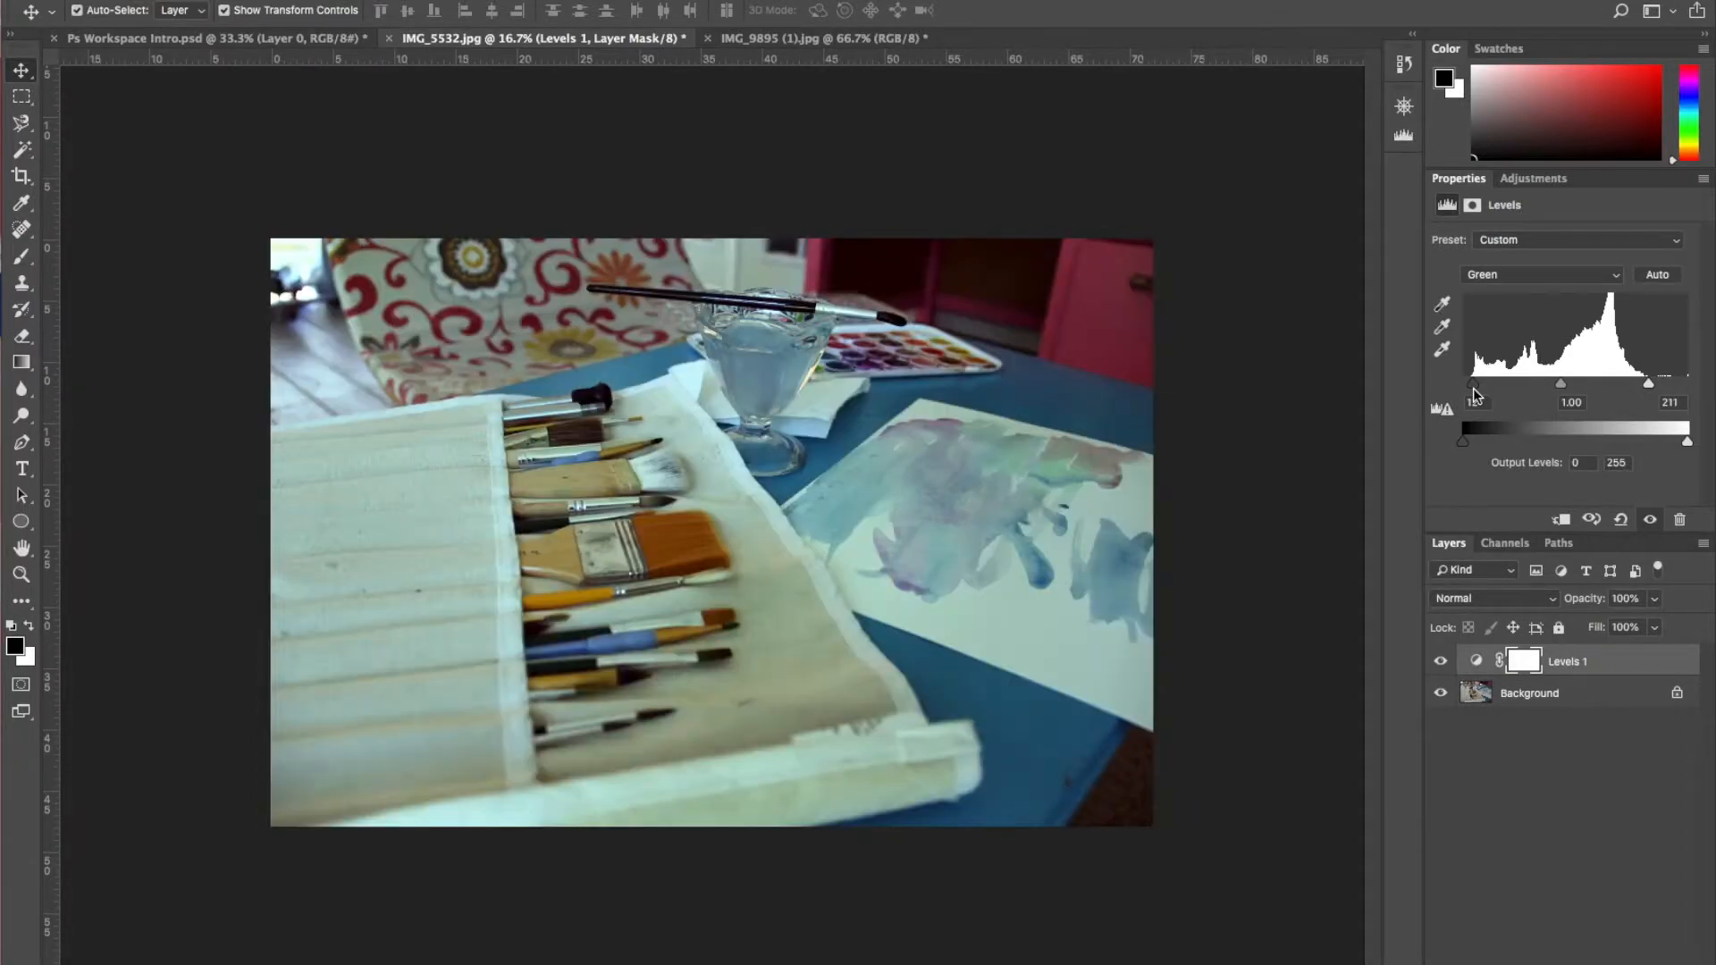
# - Set the Red channel's white input level to 204 and raise its black input level to the start of the histogram data
pyautogui.click(1600, 277)
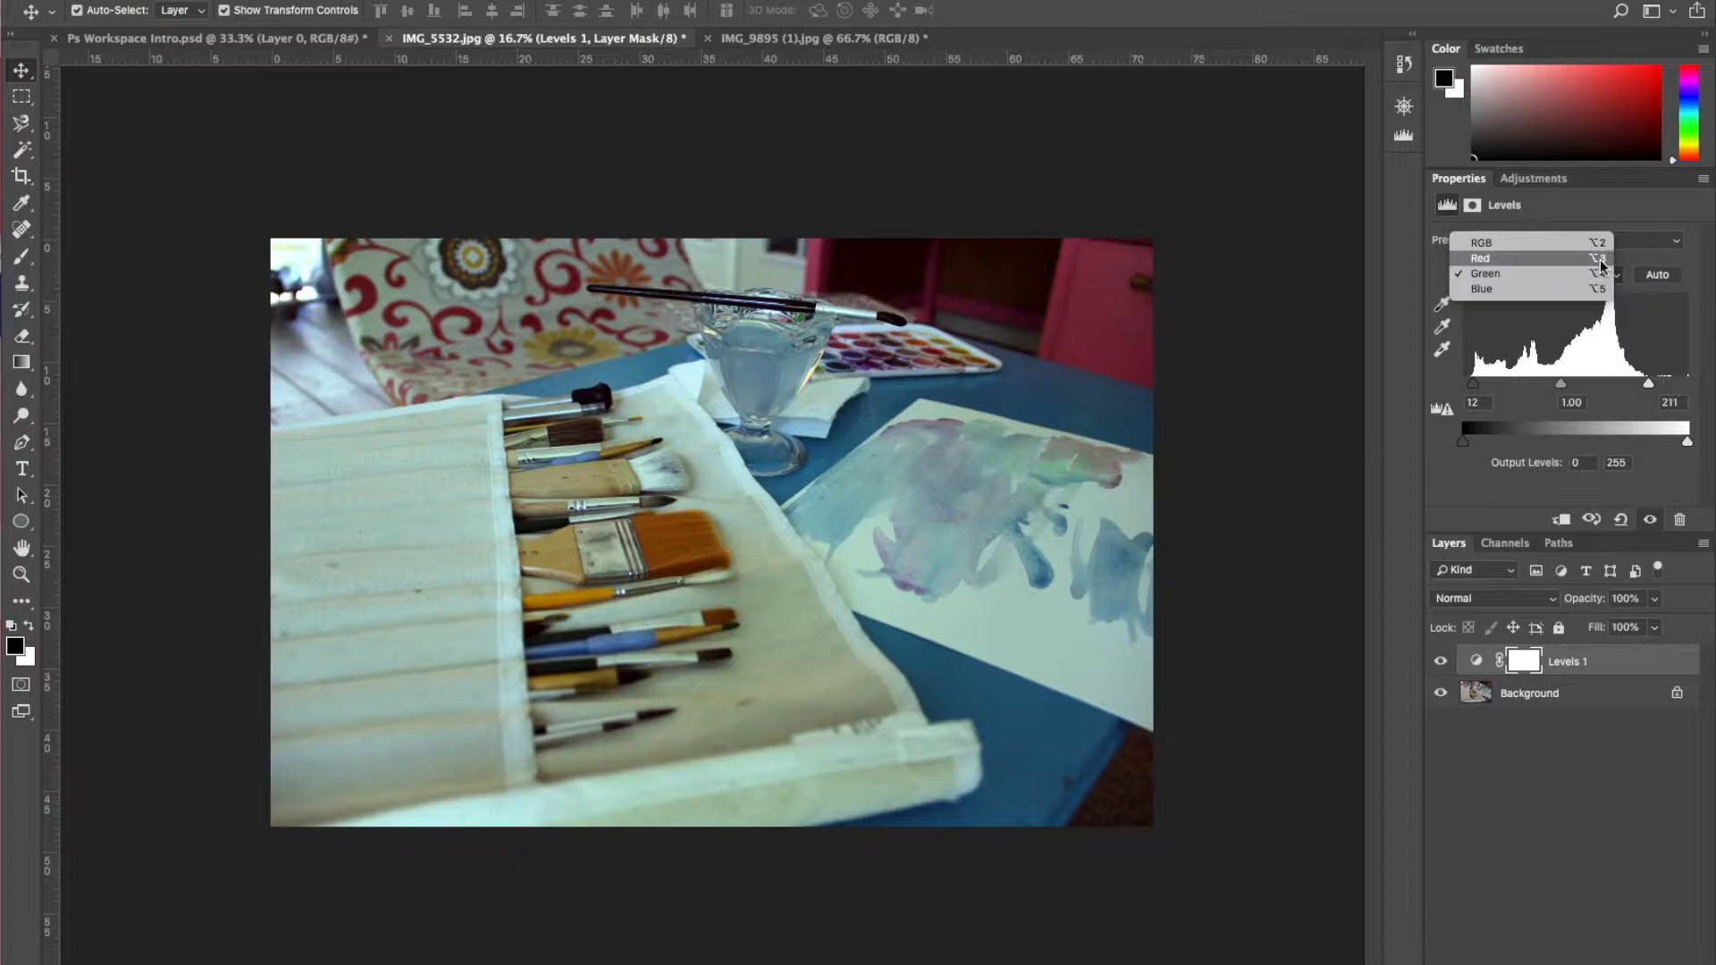
pyautogui.click(1600, 259)
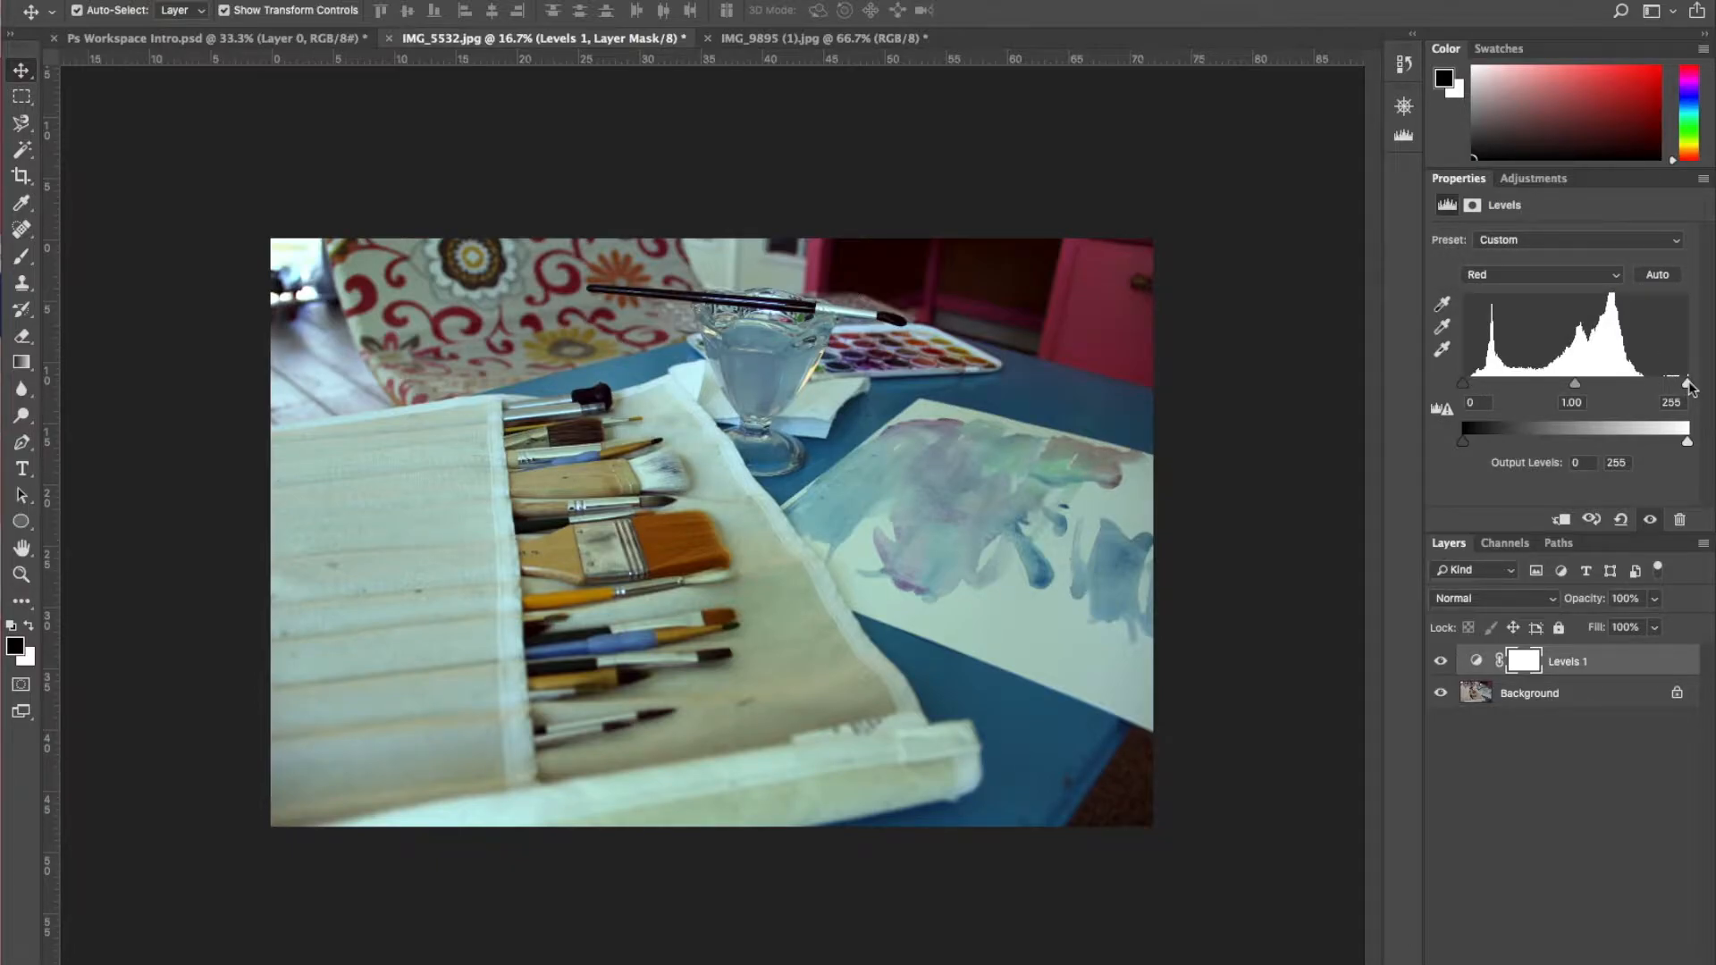
pyautogui.moveTo(1688, 386); pyautogui.dragTo(1642, 383)
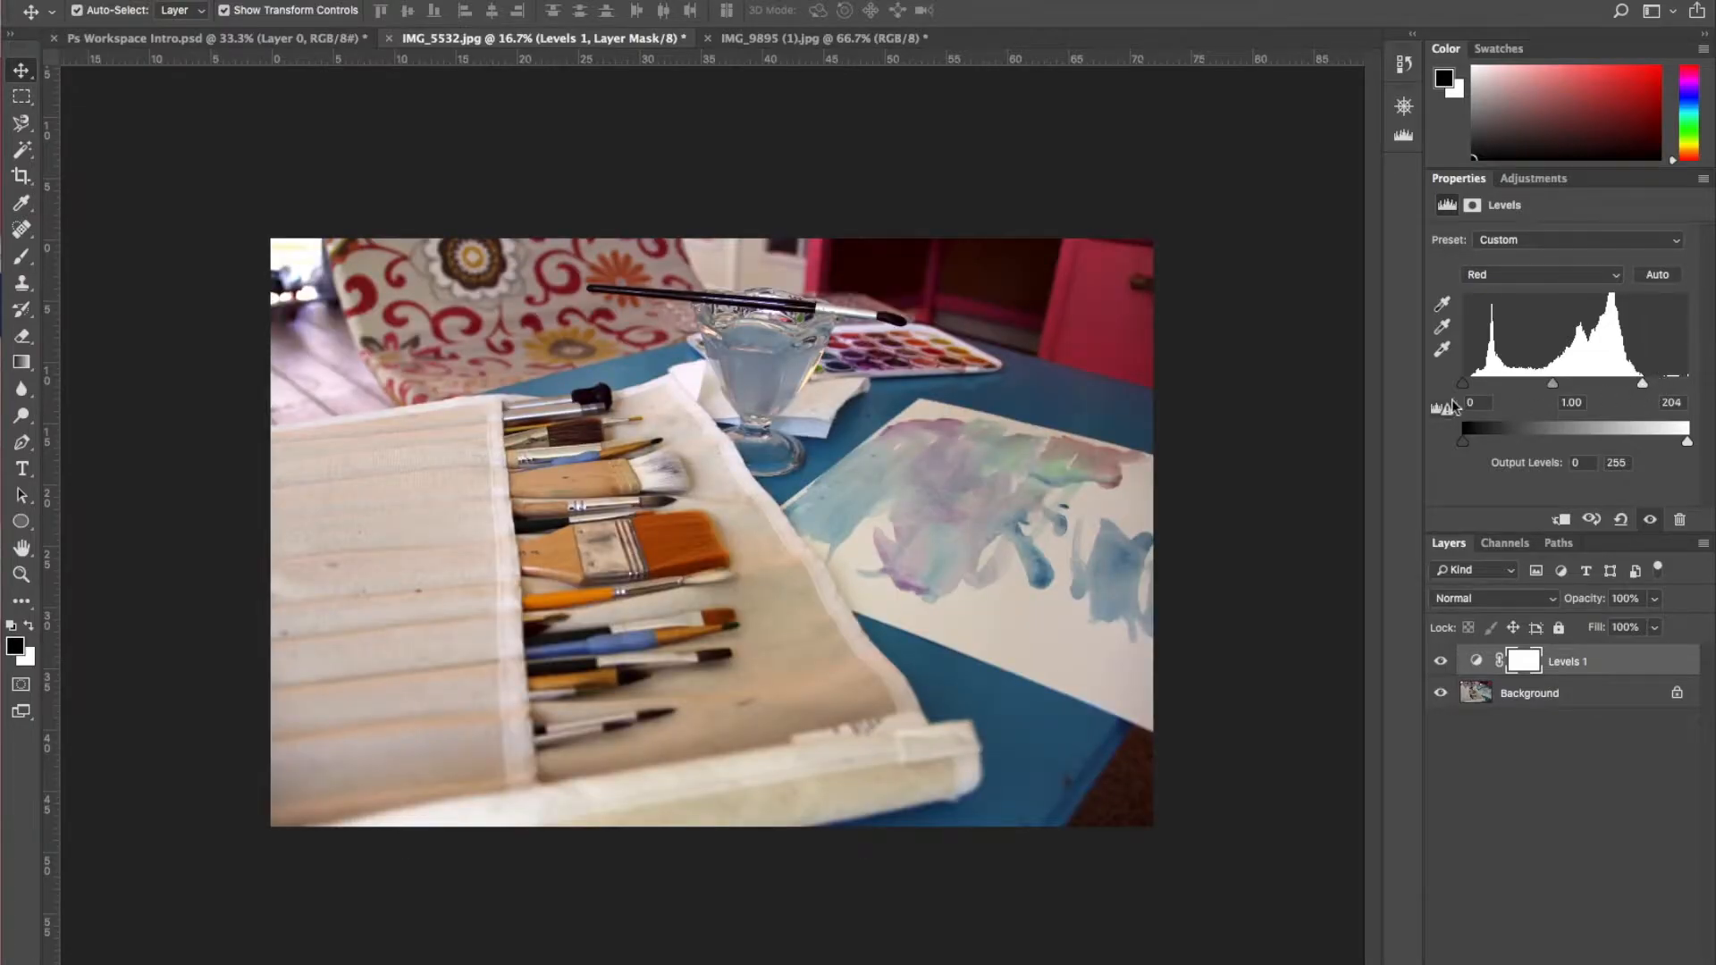
pyautogui.moveTo(1463, 386); pyautogui.dragTo(1475, 388)
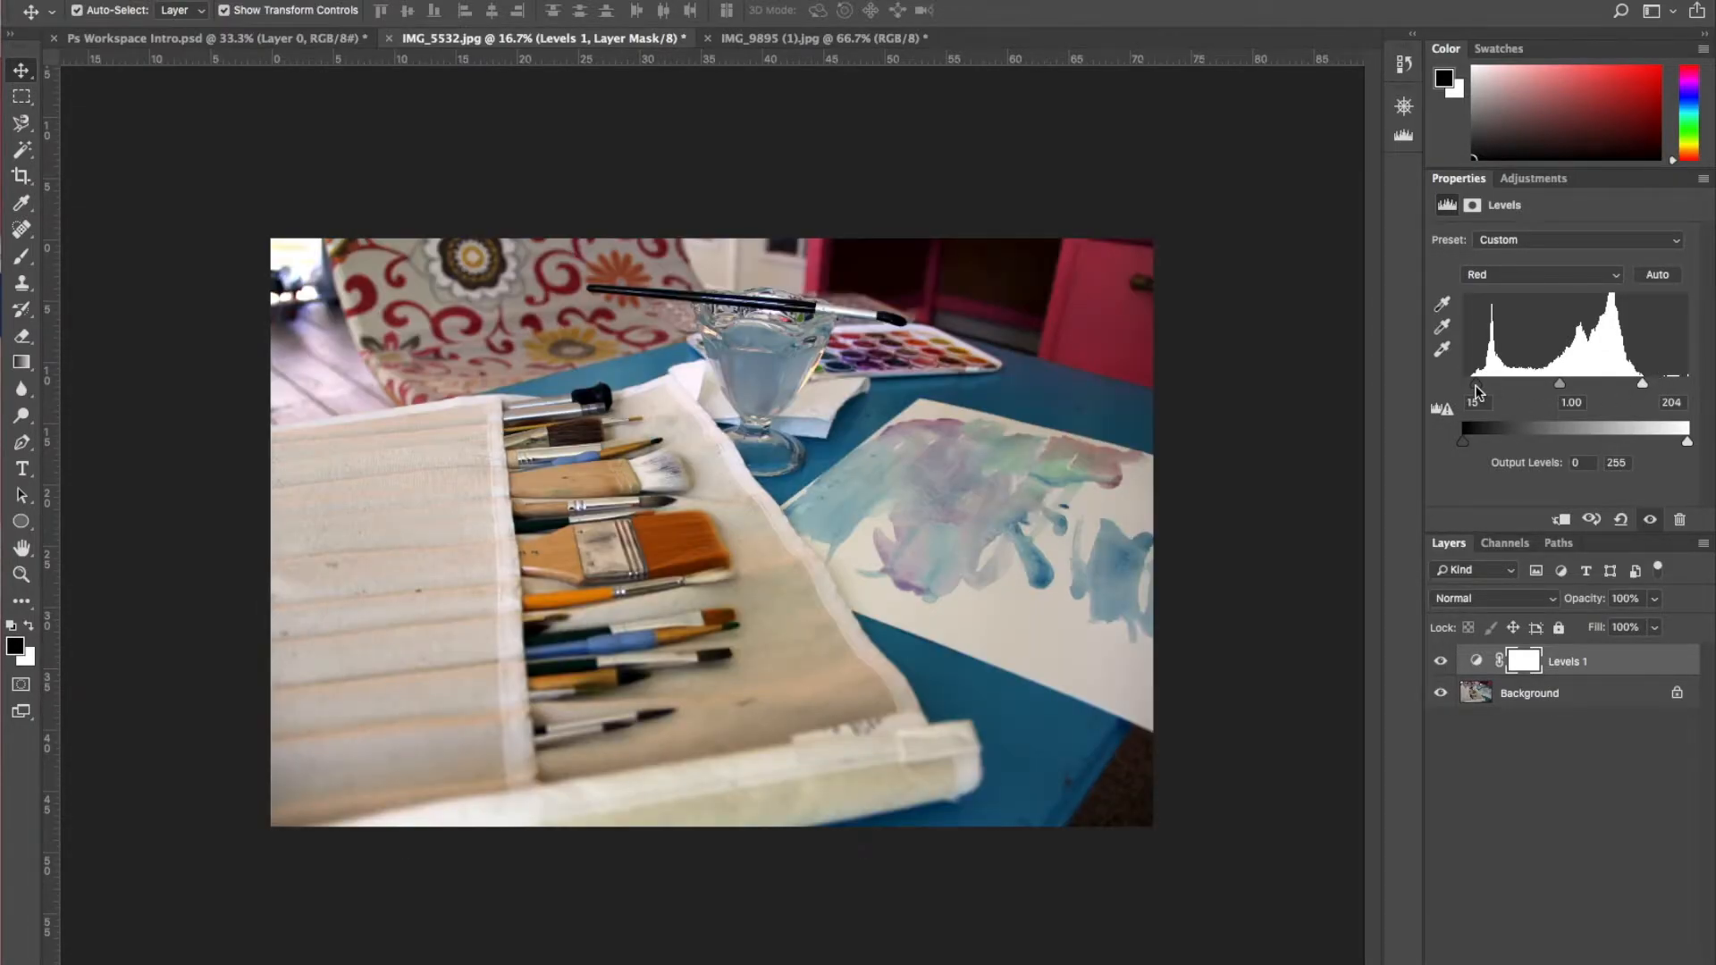
# - Return the Levels adjustment to the combined RGB channel and check the image's colour histogram
pyautogui.click(1588, 274)
pyautogui.click(1599, 264)
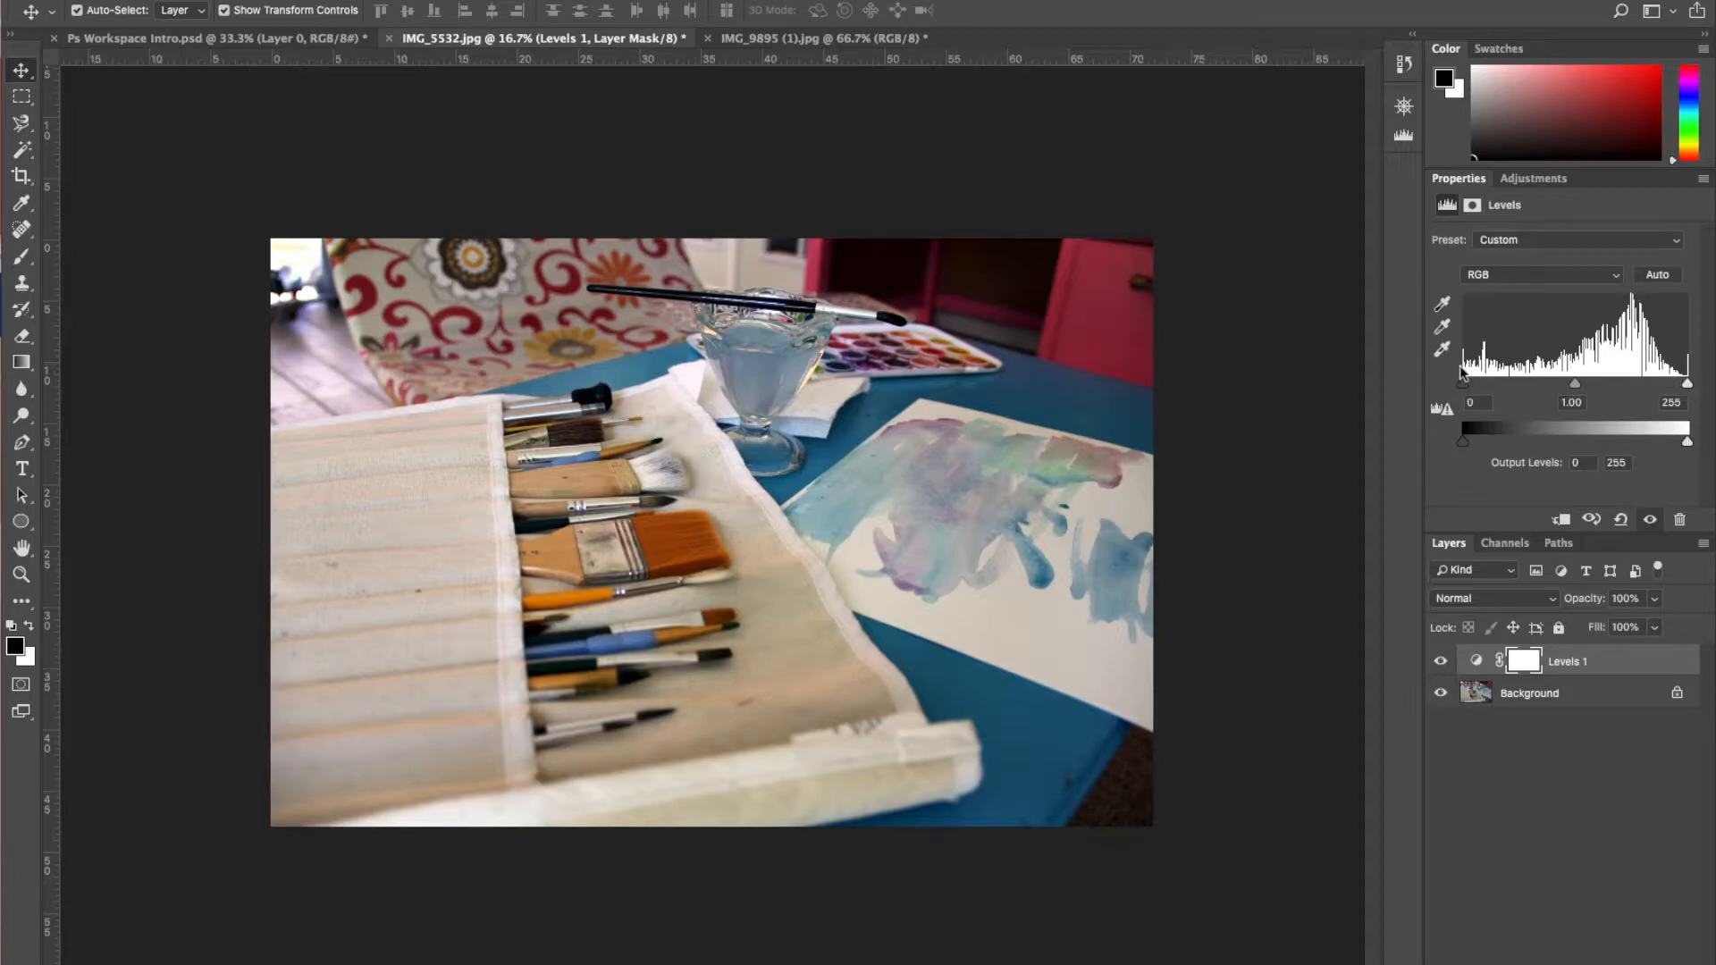
pyautogui.click(1404, 136)
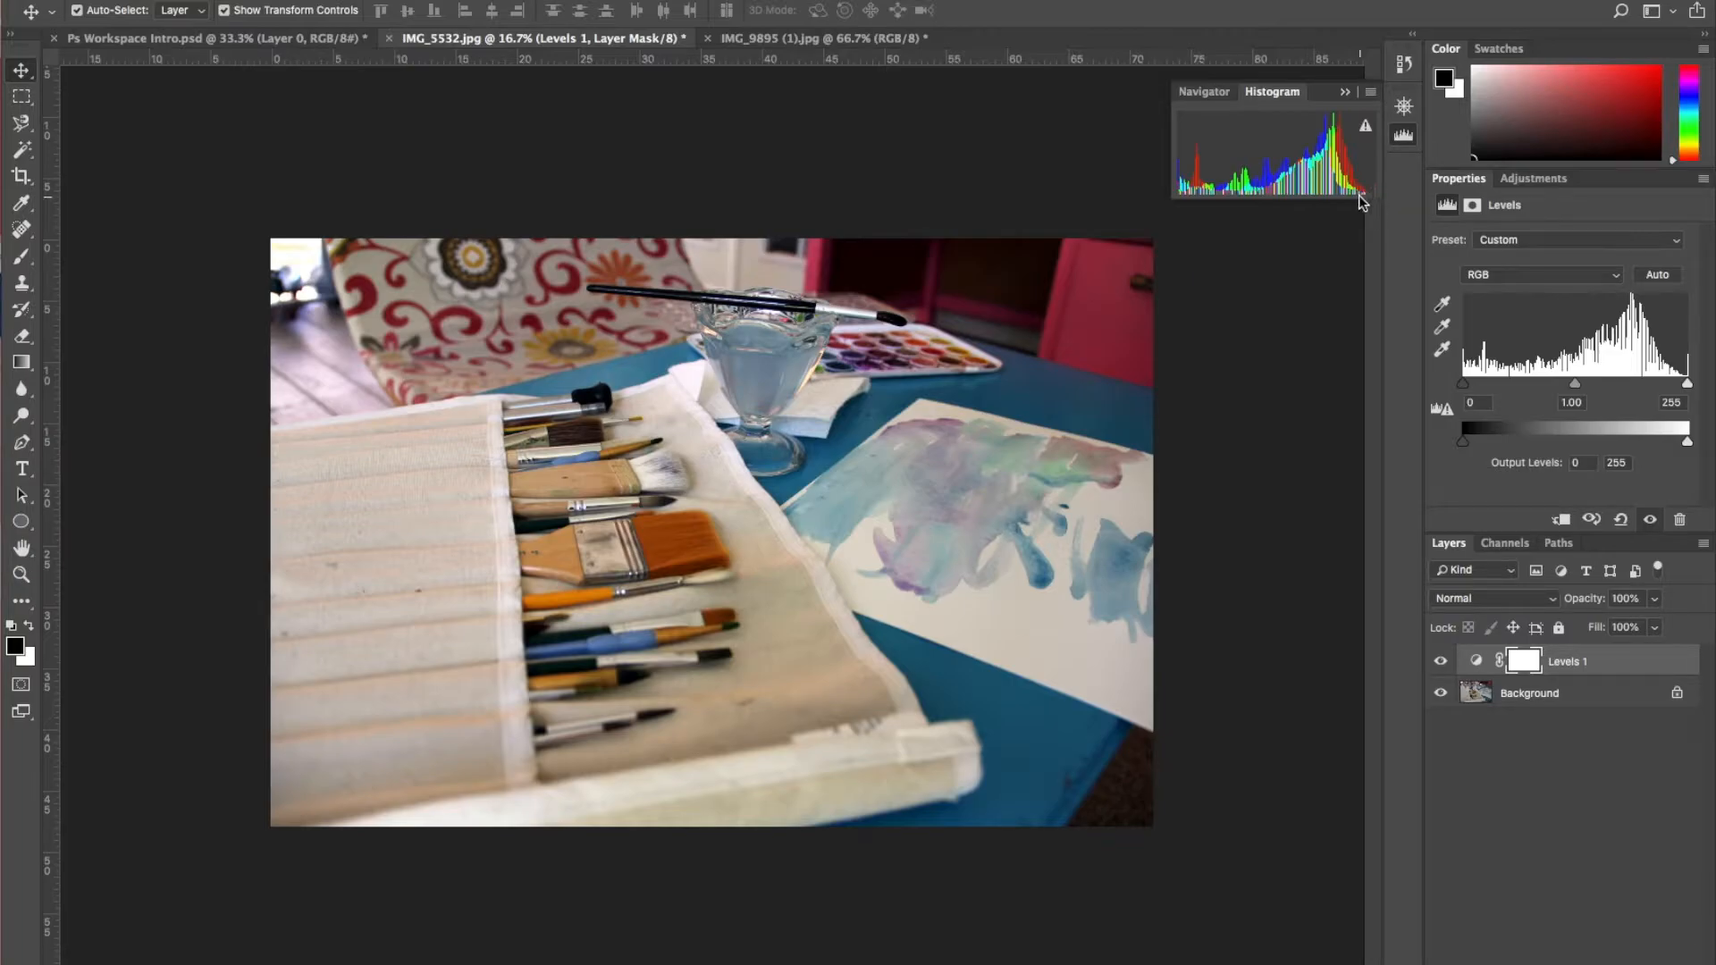
pyautogui.click(1345, 93)
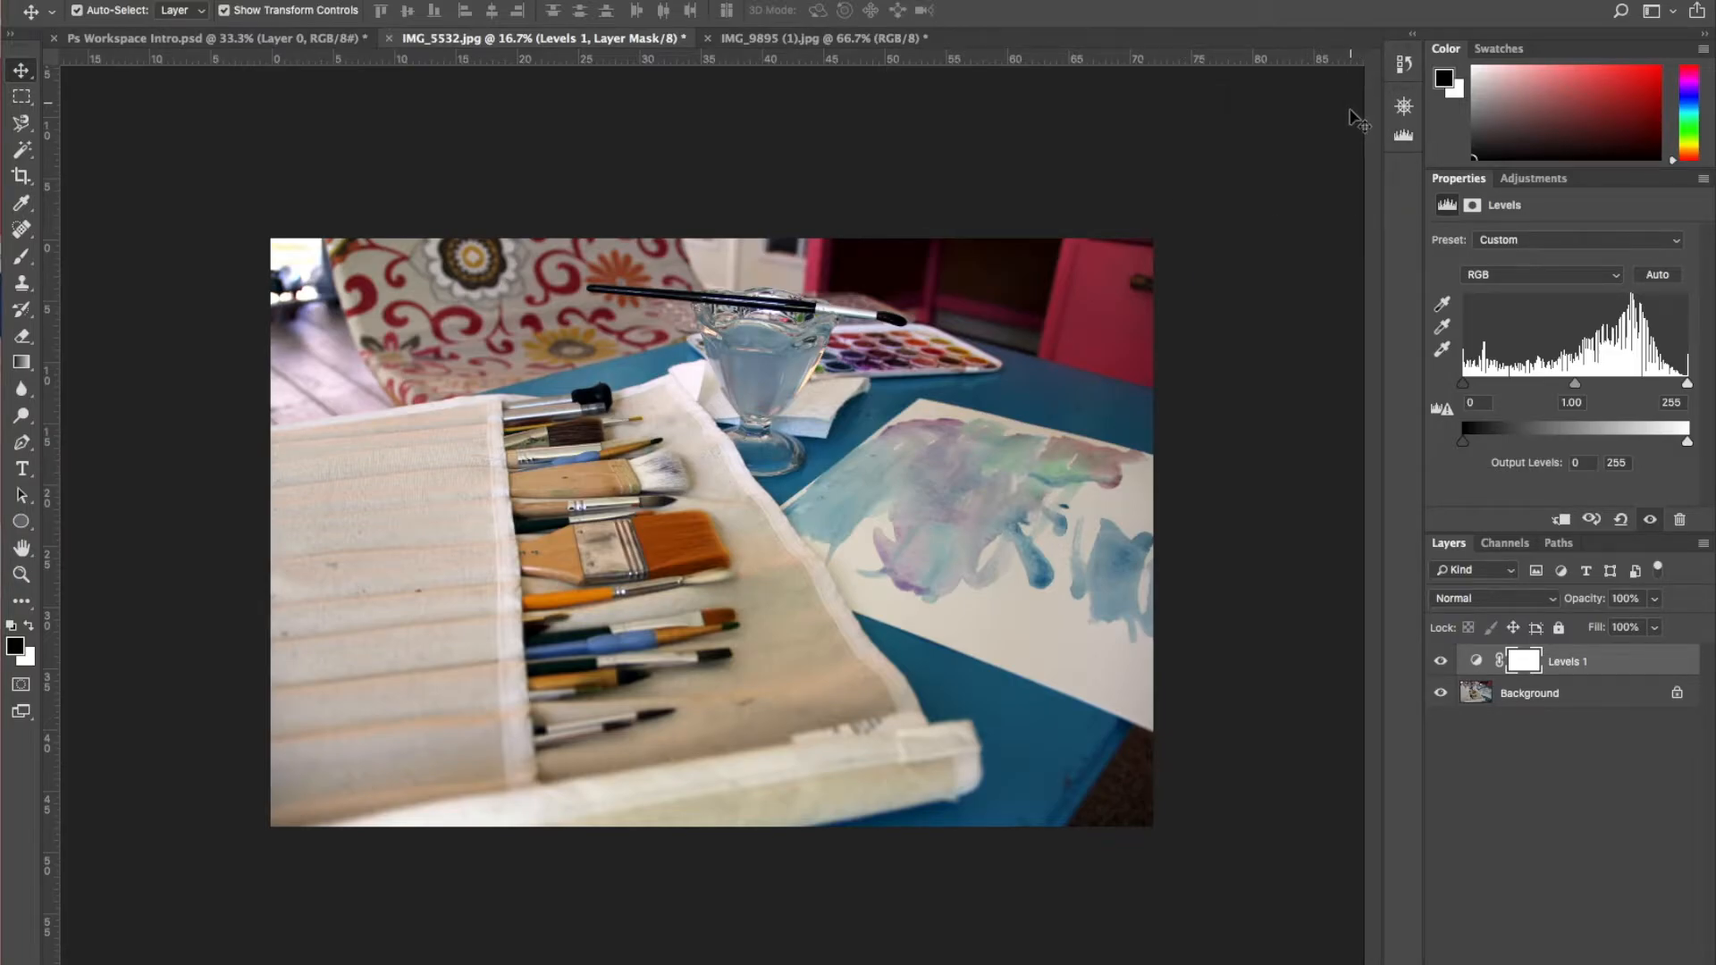
# - Deselect the layers and toggle the Levels 1 layer's visibility repeatedly to compare the photo before and after, leaving it visible
pyautogui.click(1501, 754)
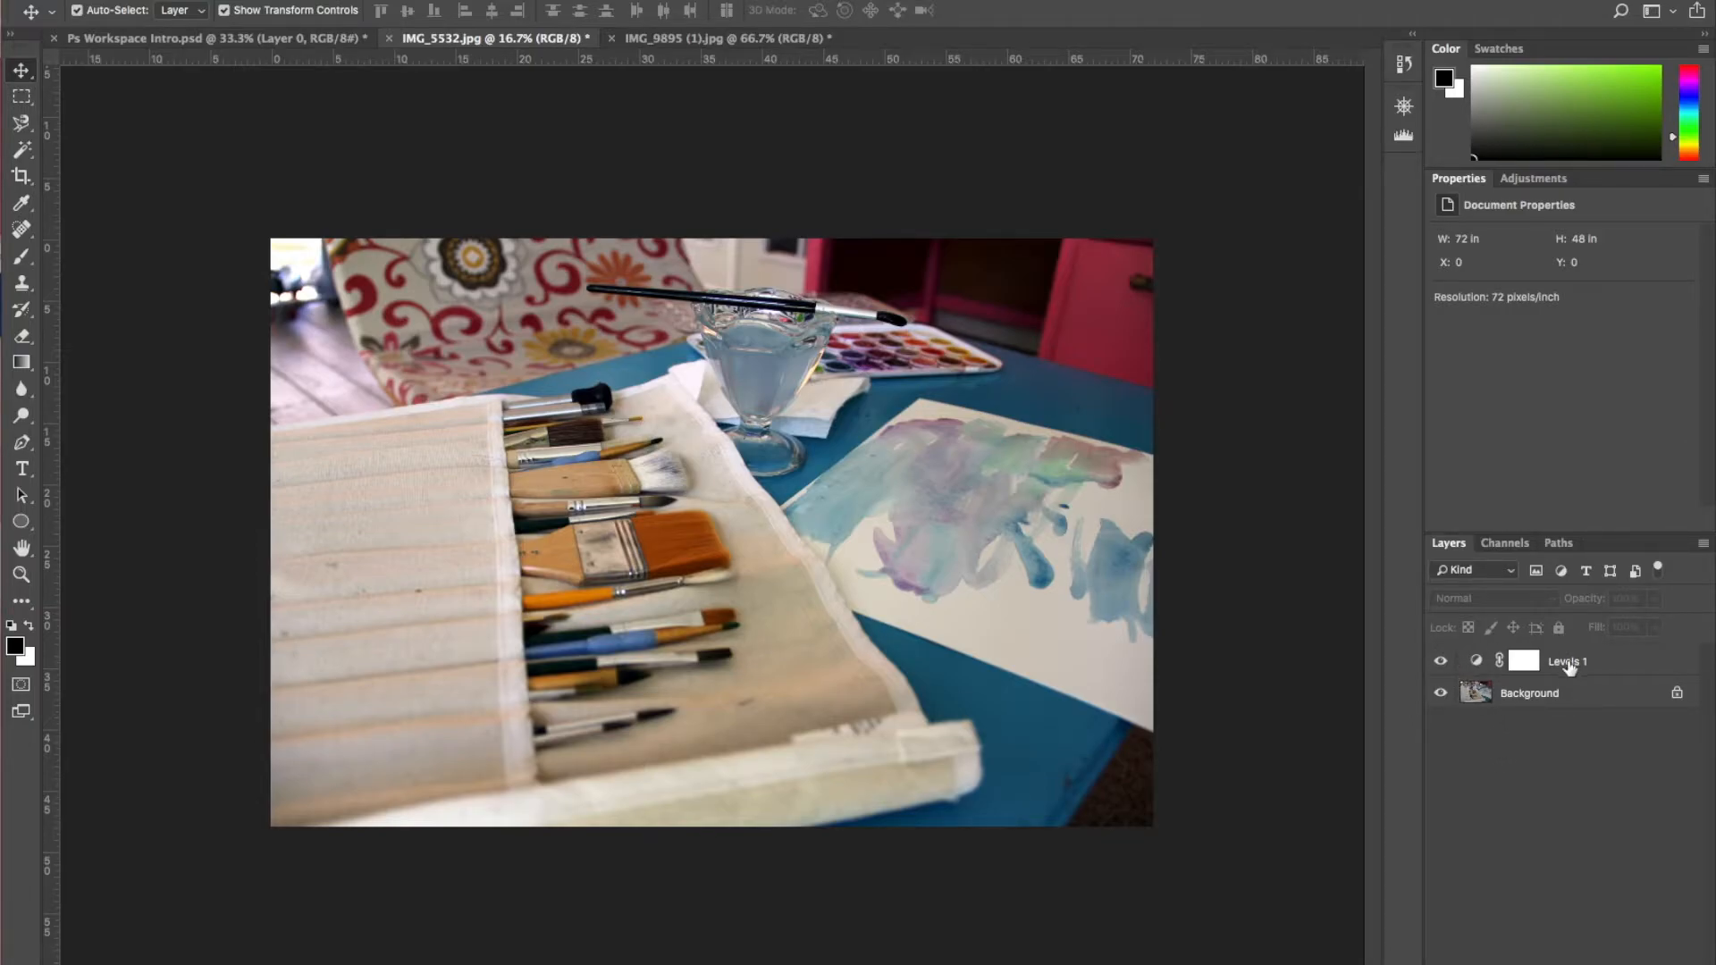
pyautogui.click(1441, 661)
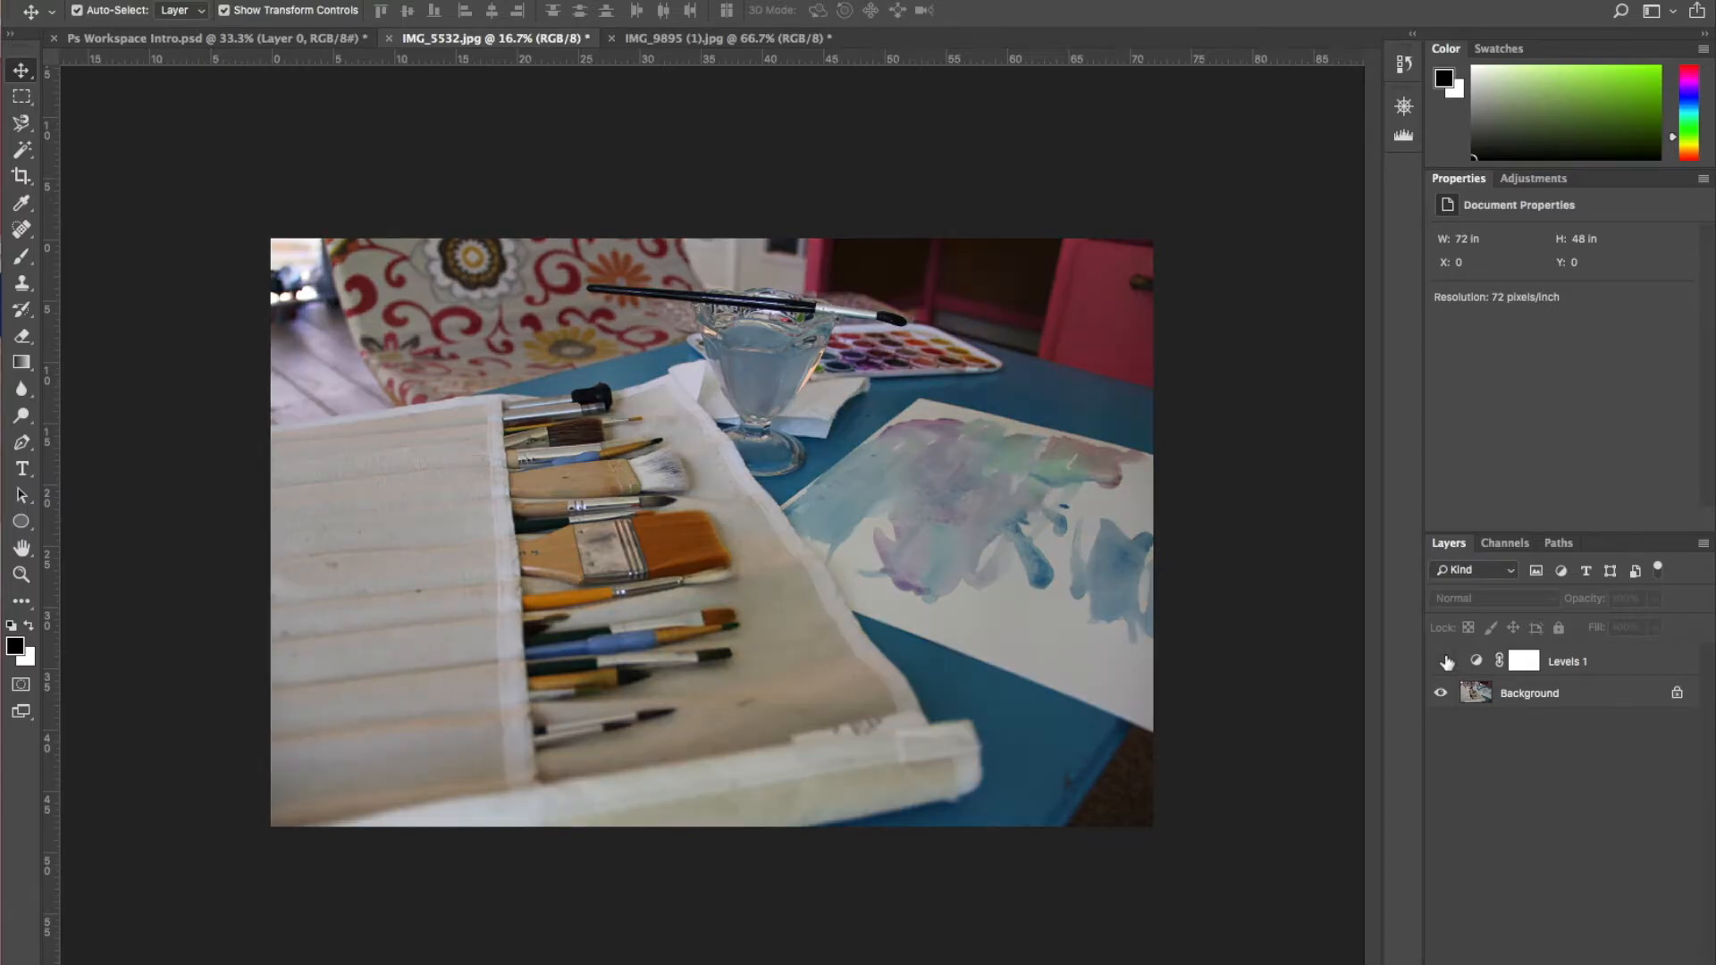
pyautogui.click(1447, 661)
pyautogui.click(1446, 662)
pyautogui.click(1440, 663)
pyautogui.click(1439, 663)
pyautogui.click(1440, 663)
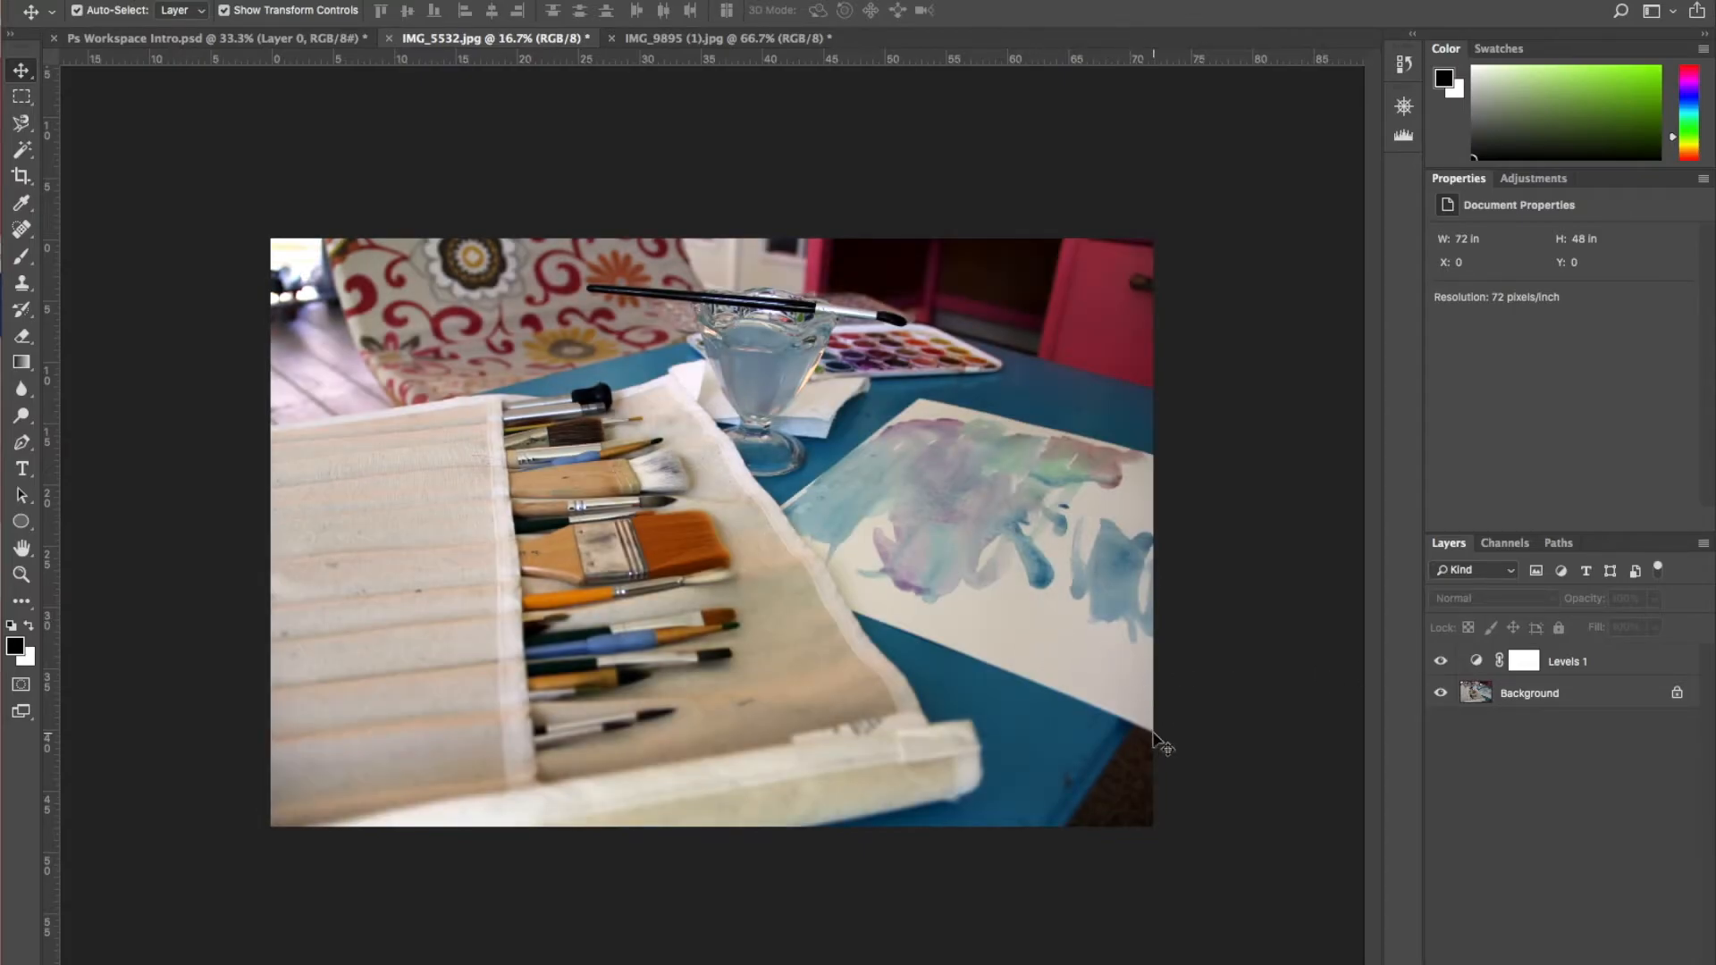
pyautogui.click(1440, 665)
pyautogui.click(1439, 663)
pyautogui.click(1440, 661)
pyautogui.click(1440, 662)
pyautogui.click(1439, 663)
pyautogui.click(1439, 663)
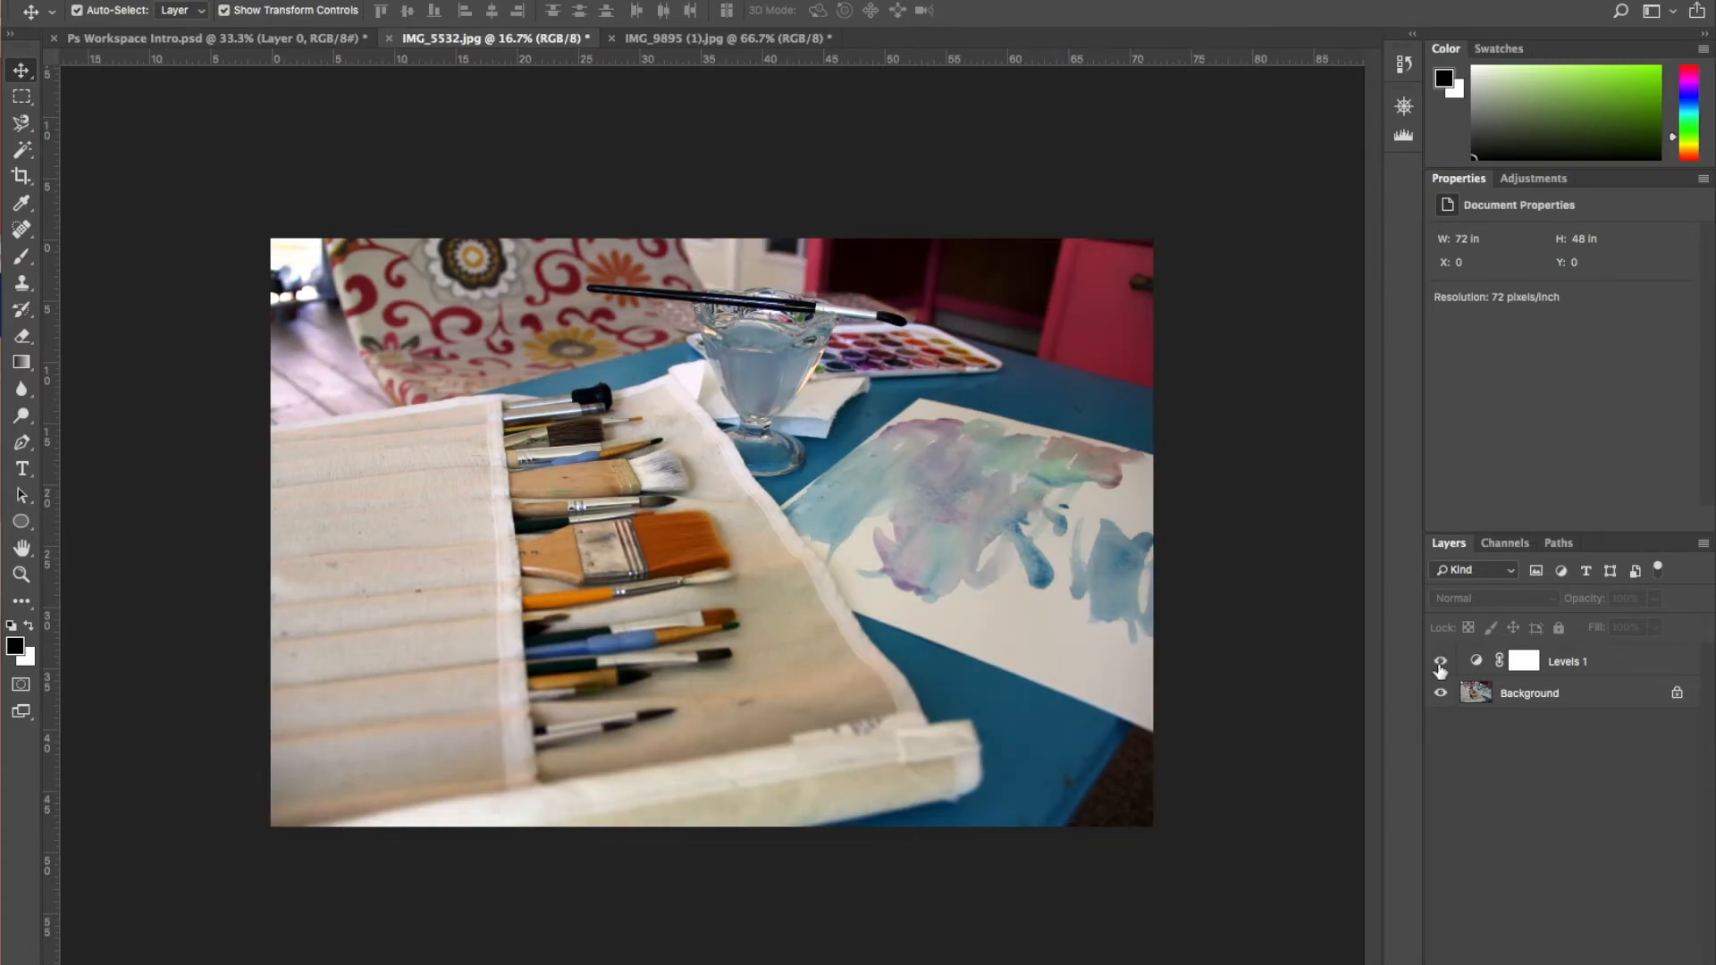